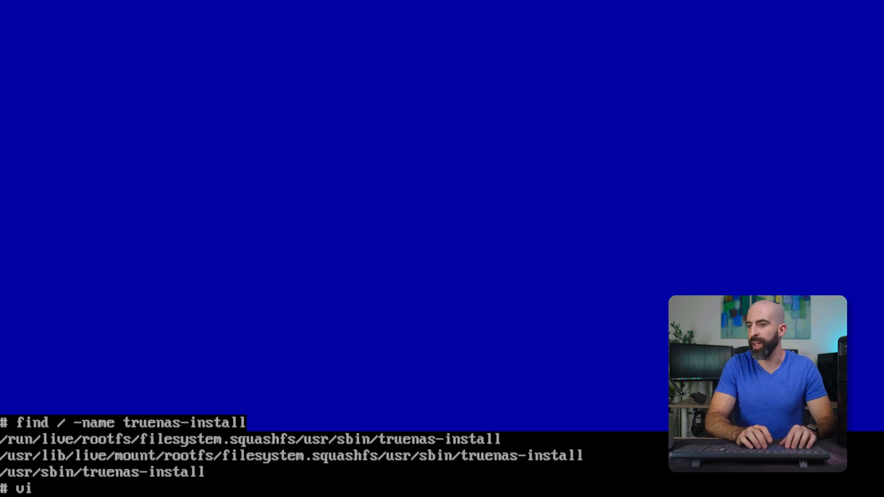
Step: Open the /usr/sbin/truenas-install script in the vi editor
text(/usr/)
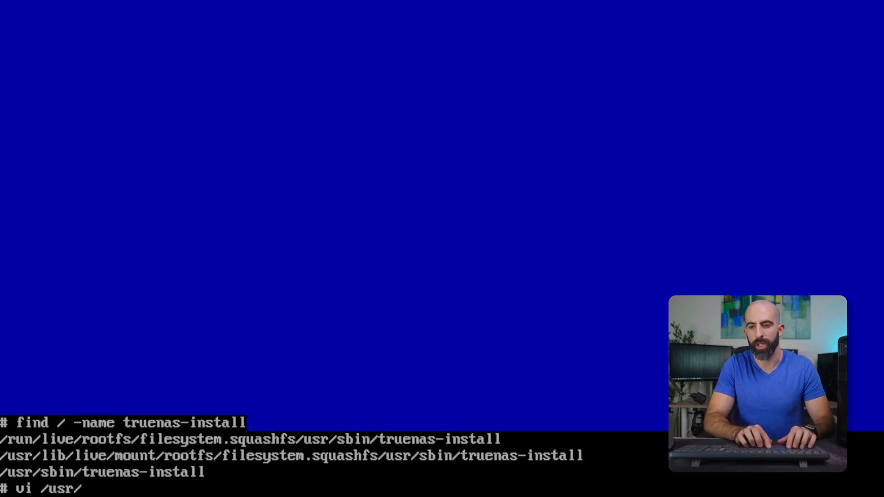
text(sbin/tru)
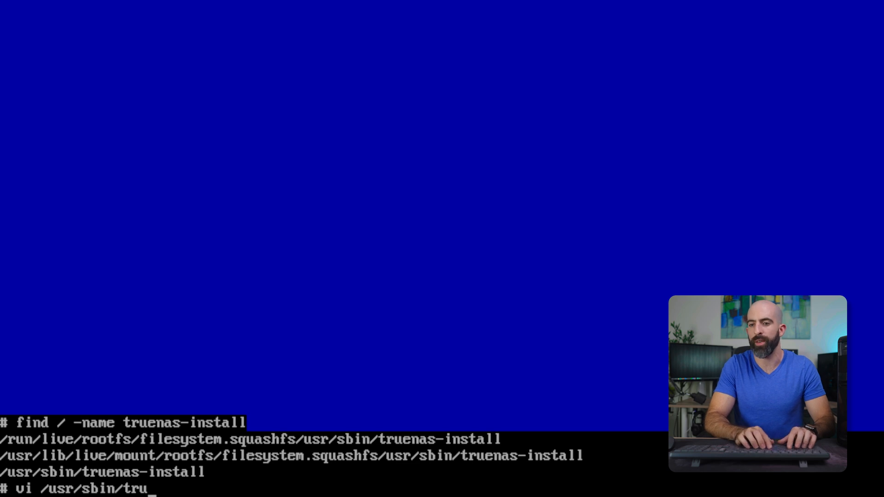
text(enas-in)
key(BackSpace)
key(BackSpace)
text(install)
key(Return)
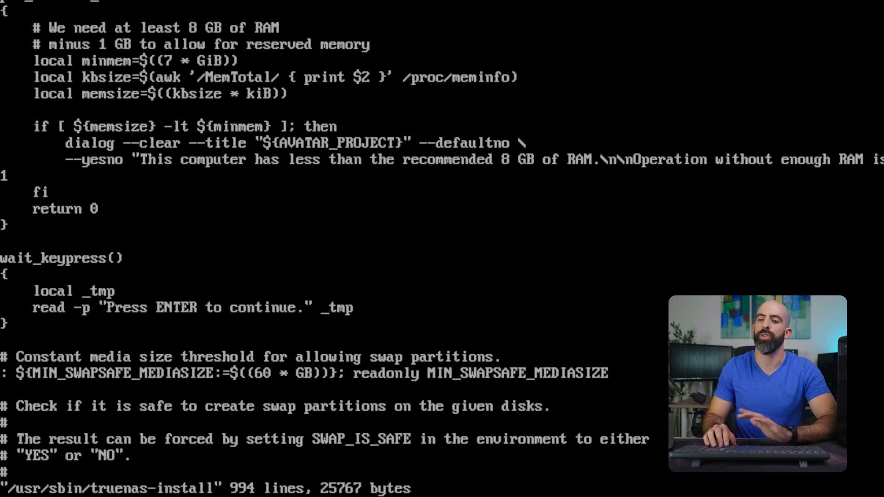
Step: Scroll through the installer script to read its functions
key(Down)
key(Down)
key(Down)
key(Down)
key(Down)
key(Down)
key(Down)
key(Down)
key(Down)
key(Down)
key(Down)
key(Down)
key(Down)
key(Down)
key(Down)
key(Down)
key(Down)
key(Down)
key(Down)
key(Down)
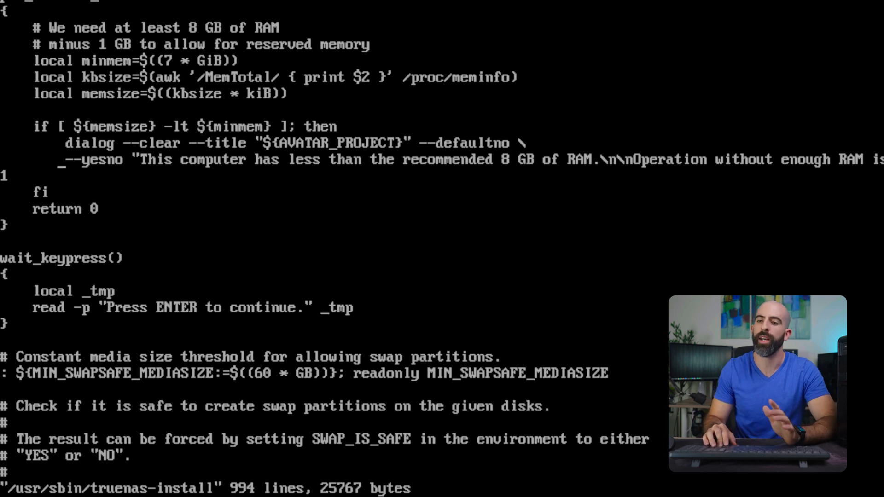
key(Down)
key(Down)
key(Down)
key(Down)
key(Down)
key(Down)
key(Down)
key(Down)
key(Down)
key(Down)
key(Down)
key(Down)
key(Down)
key(Down)
key(Down)
key(Down)
key(Down)
key(Down)
key(Down)
key(Down)
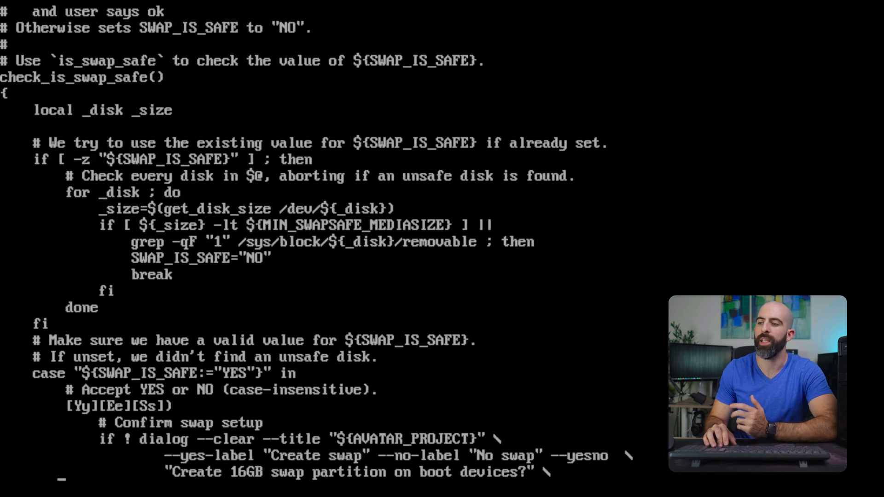
key(Down)
key(Down)
key(Down)
key(Down)
key(Down)
key(Down)
key(Down)
key(Down)
key(Down)
key(Down)
key(Down)
key(Down)
key(Down)
key(Down)
key(Down)
key(Down)
key(Down)
key(Down)
key(Down)
key(Down)
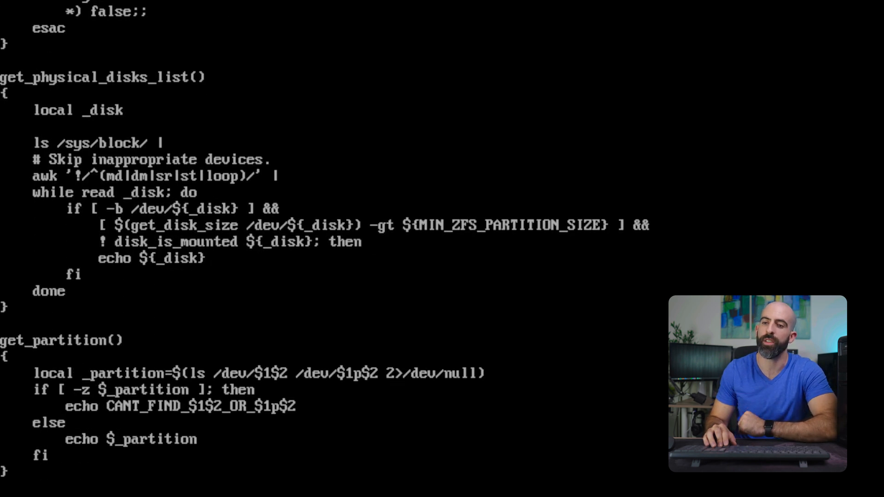
key(Down)
key(Down)
key(Down)
key(Down)
key(Down)
key(Down)
key(Down)
key(Down)
key(Down)
key(Down)
key(Down)
key(Down)
key(Down)
key(Down)
key(Down)
key(Down)
key(Down)
key(Down)
key(Down)
key(Down)
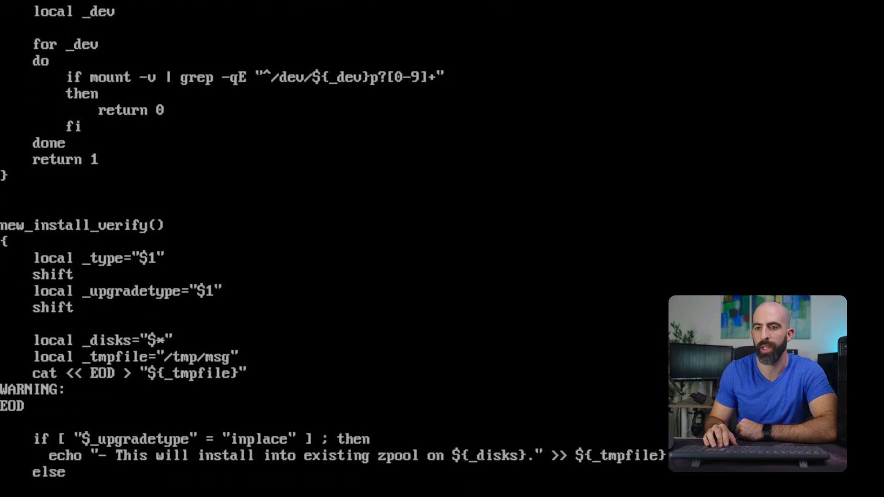
key(Down)
key(Down)
key(Down)
key(Down)
key(Down)
key(Down)
key(Down)
key(Down)
key(Down)
key(Down)
key(Down)
key(Down)
key(Up)
key(Up)
key(Up)
key(Up)
key(Up)
key(Up)
key(Up)
key(Up)
key(Up)
key(Up)
key(Up)
key(Up)
key(Up)
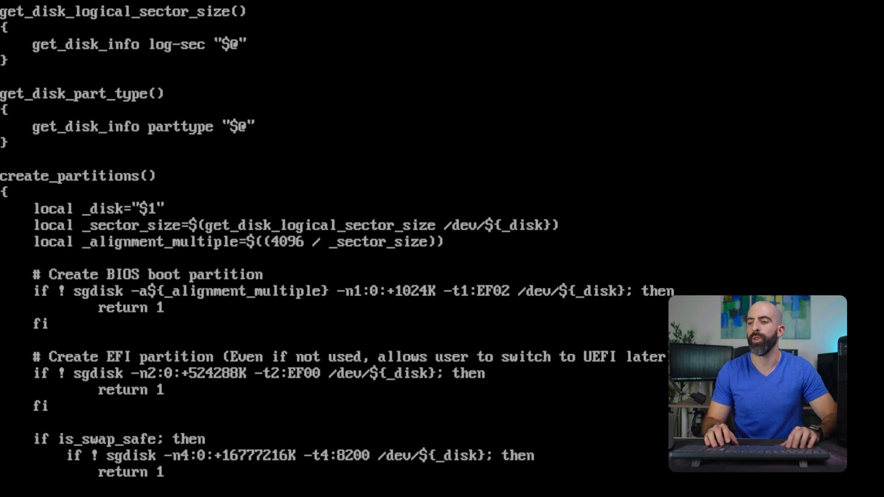
Step: In create_partitions, set the boot pool sgdisk -n3 end value to +32GiB and save the script
key(Down)
key(Down)
key(Down)
key(Down)
key(Down)
key(Down)
key(Down)
key(Down)
key(Down)
key(Down)
key(Down)
key(Down)
key(Down)
key(Down)
key(Down)
key(Down)
key(Down)
key(Down)
key(Down)
key(Down)
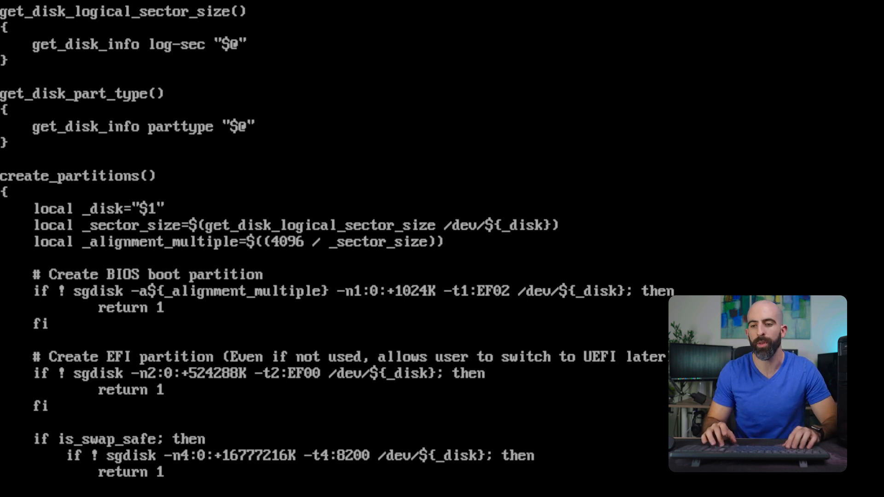
key(Down)
key(Down)
key(Down)
key(Down)
key(Down)
key(Down)
key(Down)
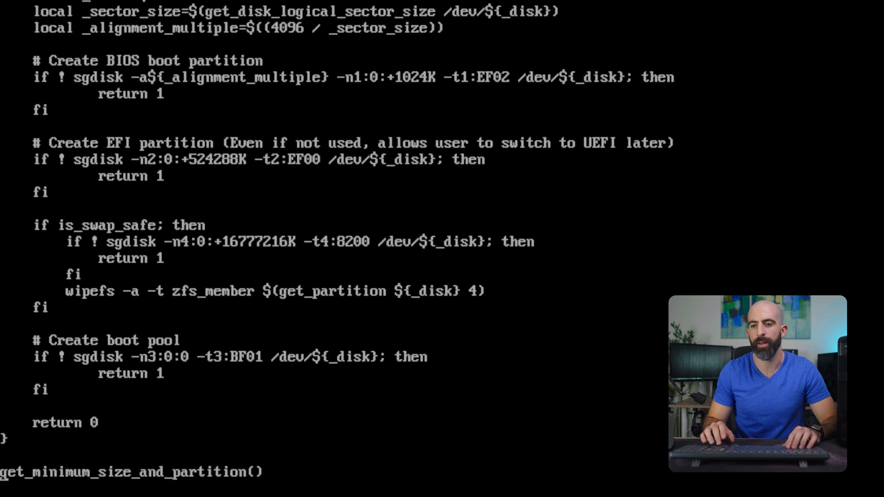
key(Up)
key(Up)
key(Up)
key(Up)
key(Up)
key(Up)
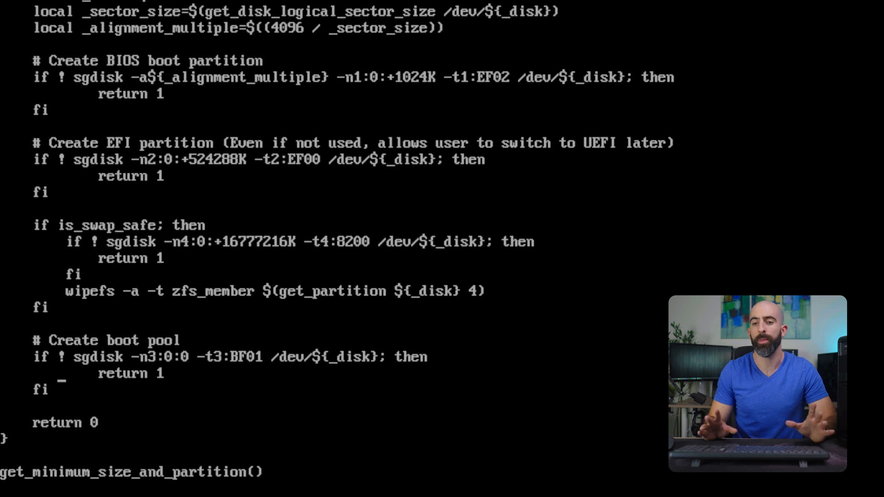
key(Down)
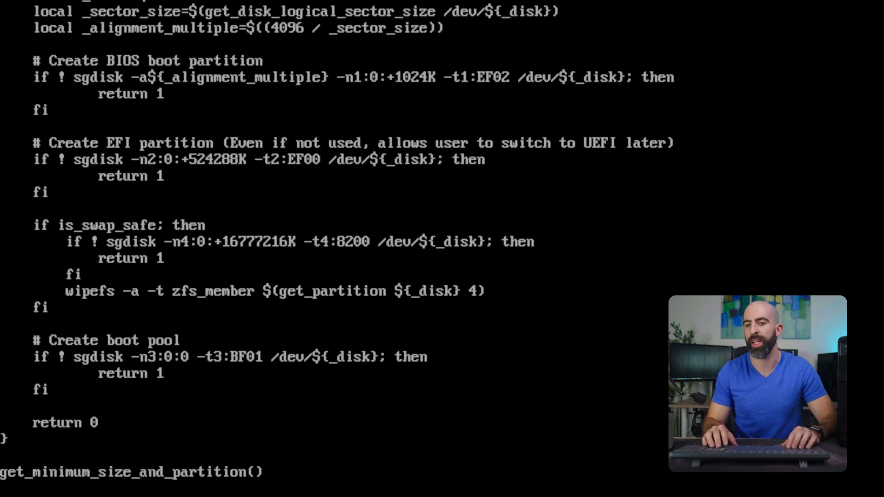
key(Right)
key(Right)
key(Right)
key(Right)
key(Right)
key(Right)
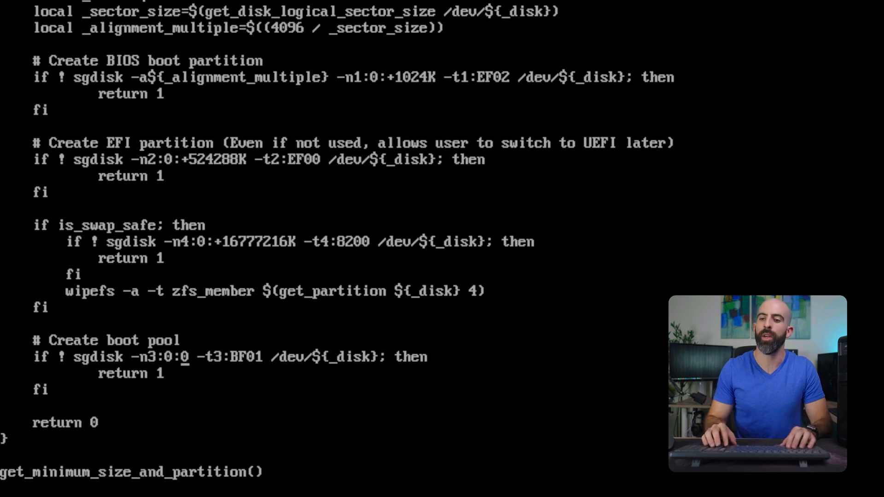
key(Delete)
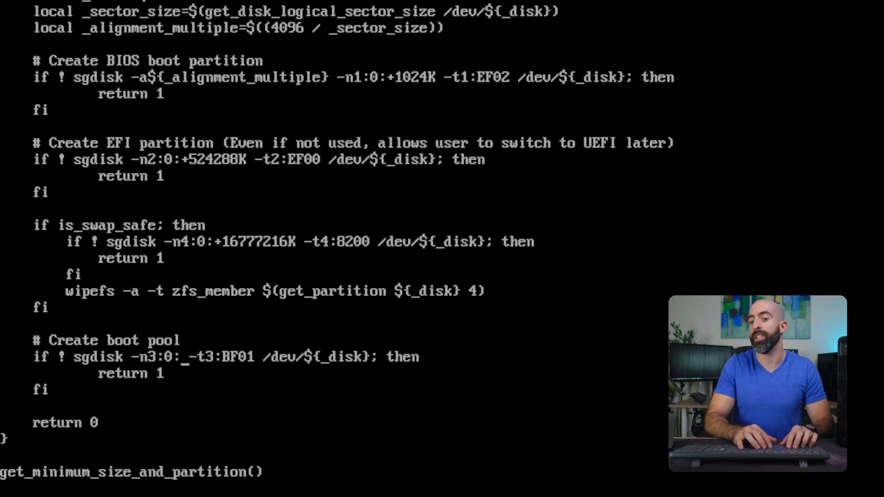
text(+32G)
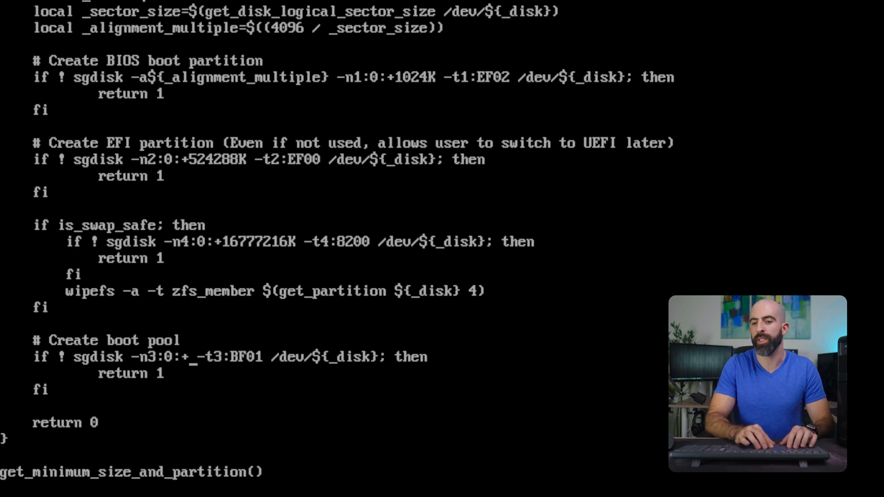
text(i)
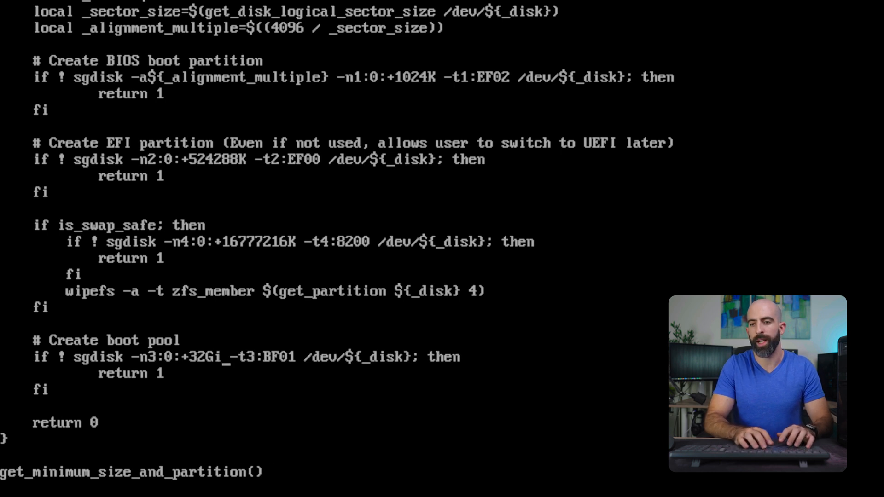
text(B)
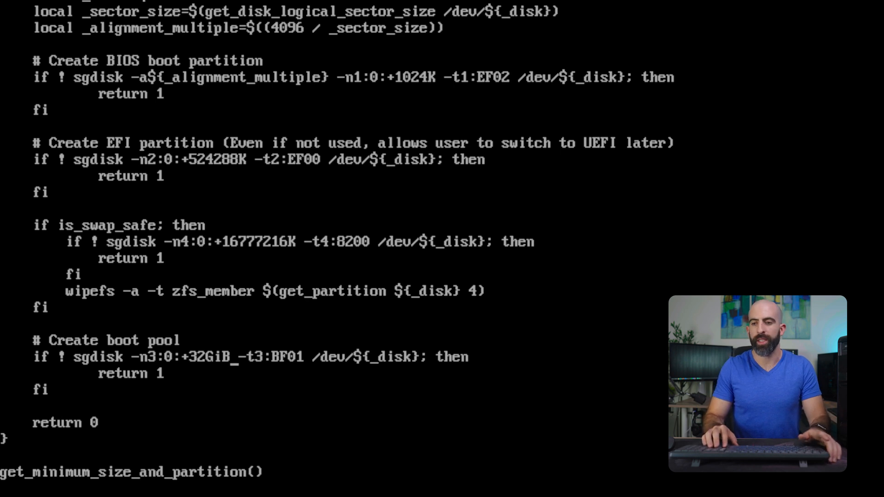
key(Left)
text(:)
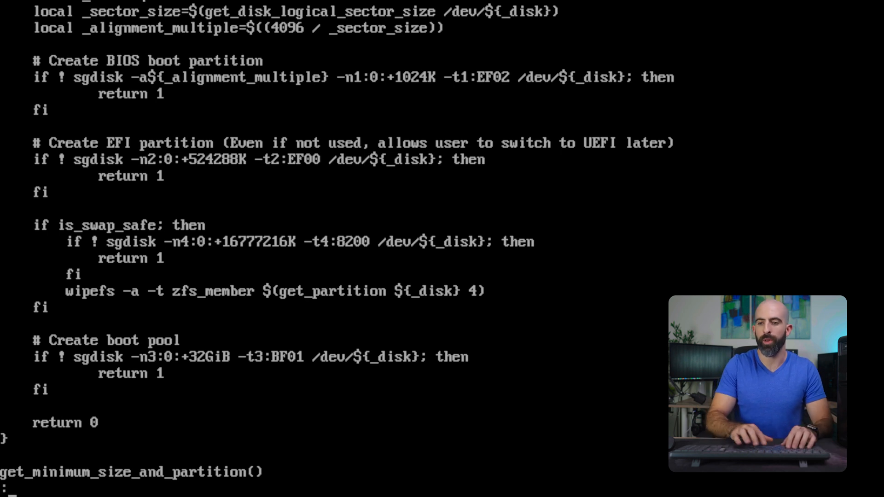
text(wq)
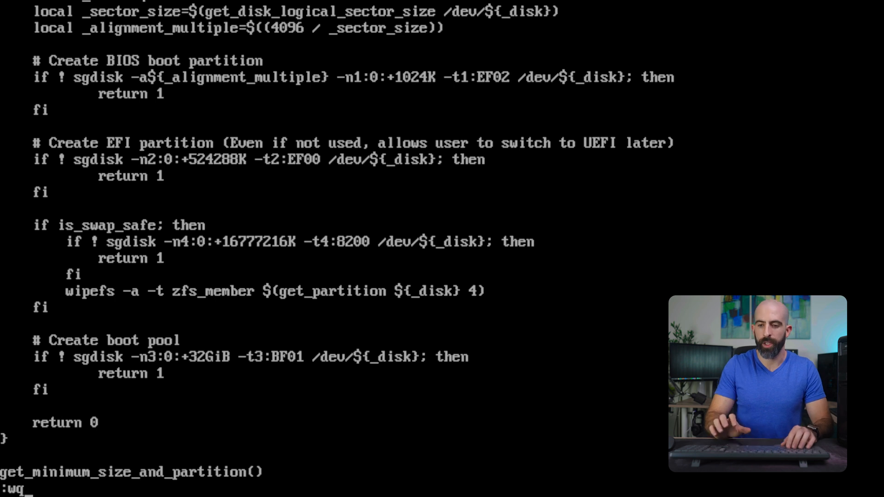
key(Return)
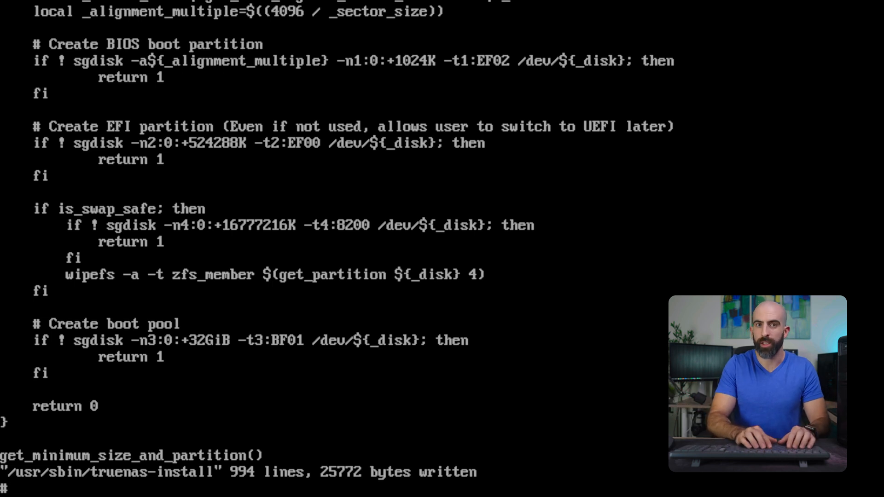
Step: Run the modified /usr/sbin/truenas-install installer
text(/usr/sbin/)
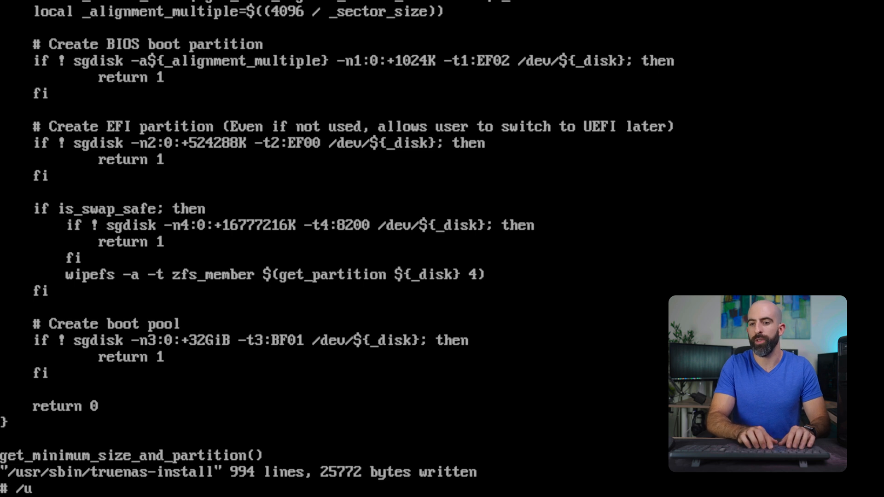
text(t)
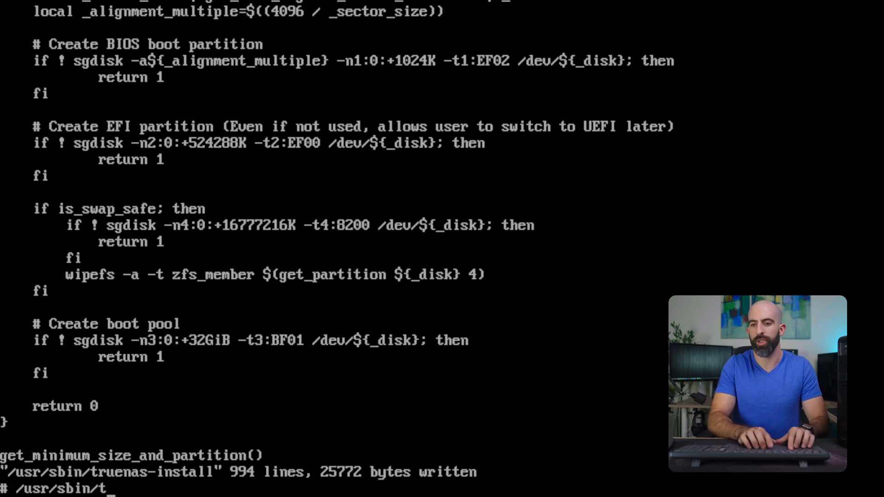
text(ruenas-install)
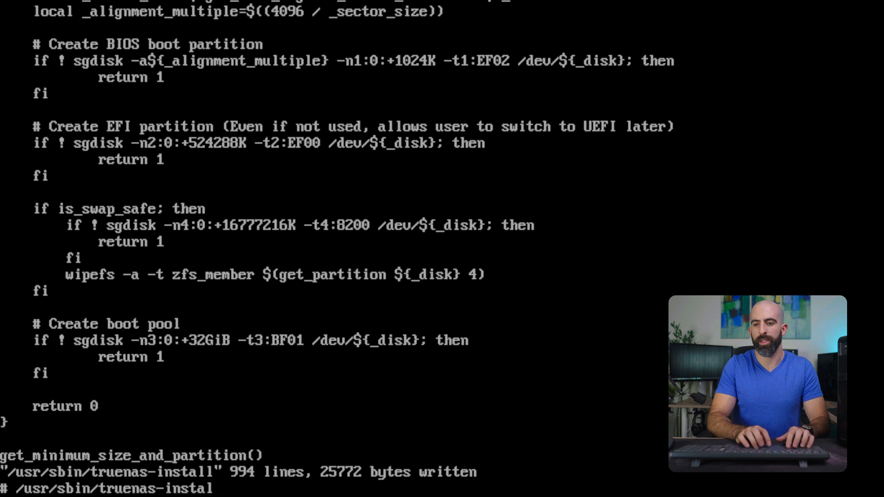
key(Return)
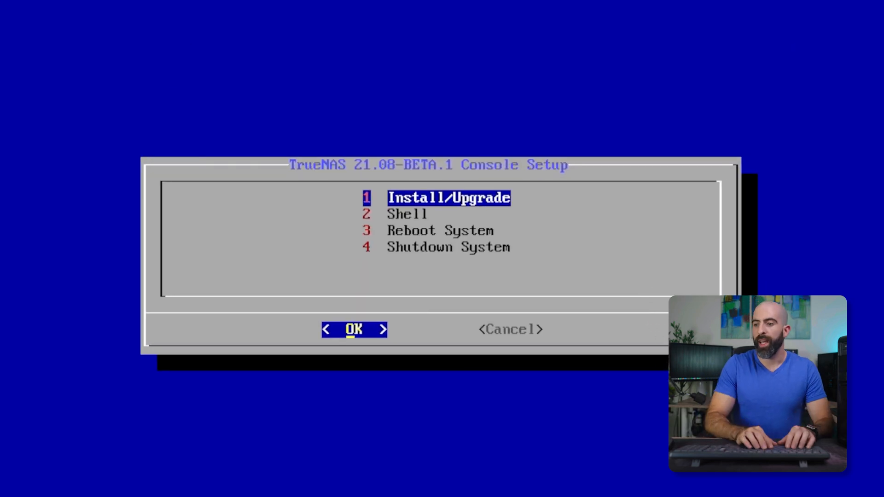
Step: Start Install/Upgrade and select the SanDisk SD8SBAT1 drive sdb as the destination media
key(Return)
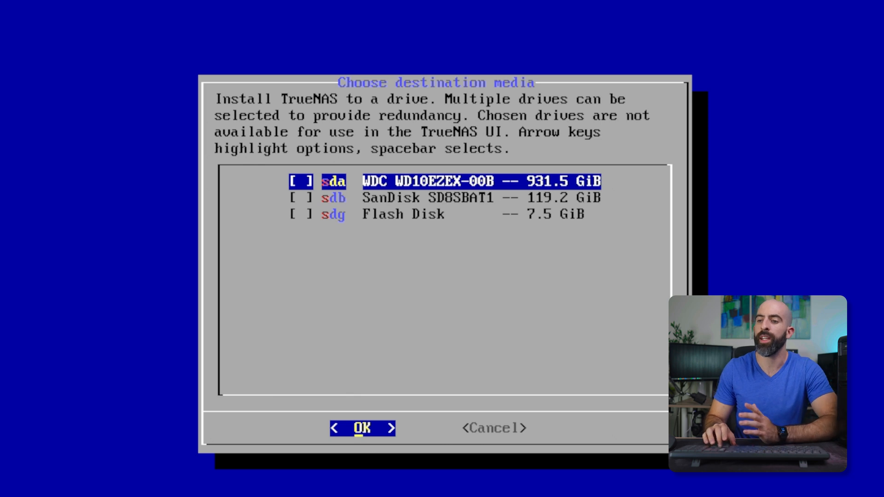
key(Down)
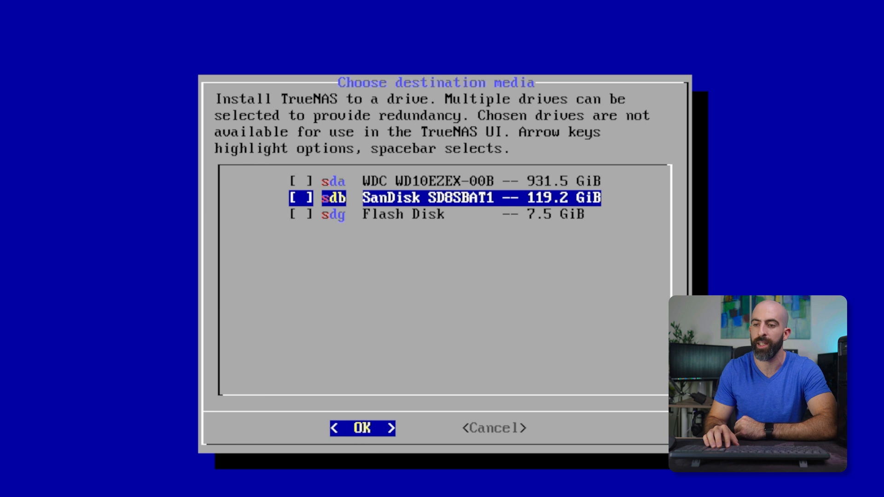
key(space)
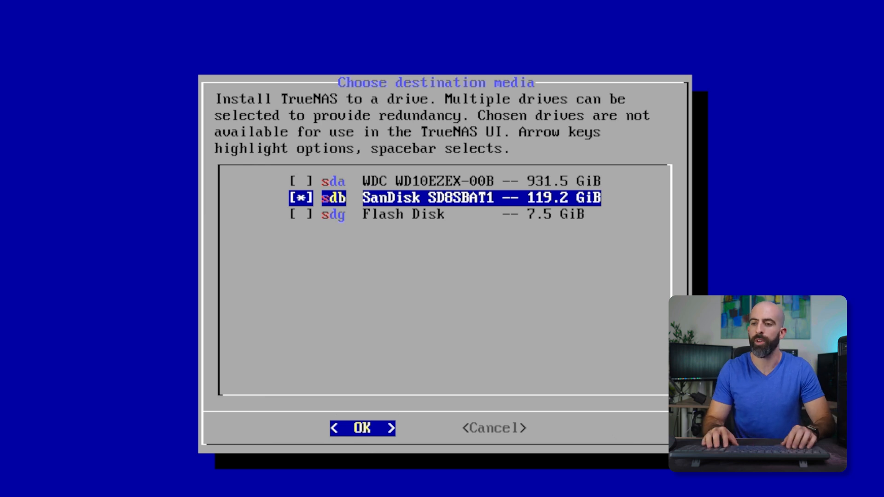
key(Return)
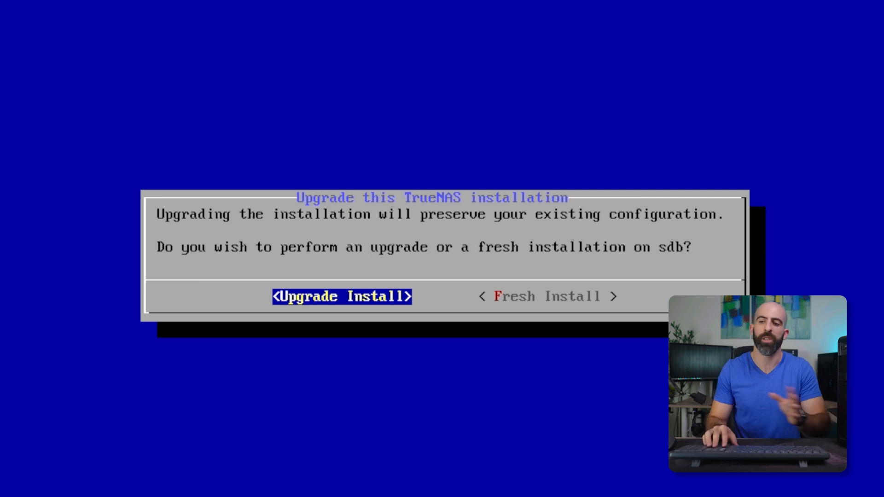
Step: Choose to format the boot device for a fresh installation on sdb and proceed with the installation
key(Right)
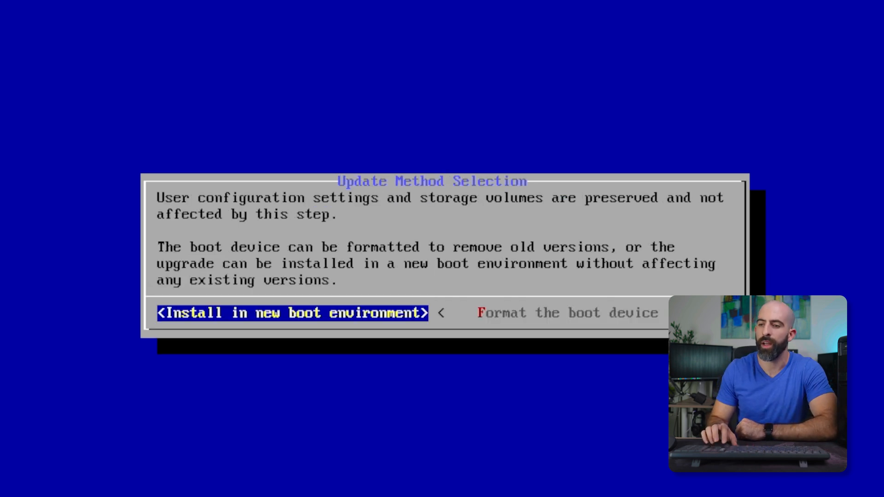
key(Right)
key(Return)
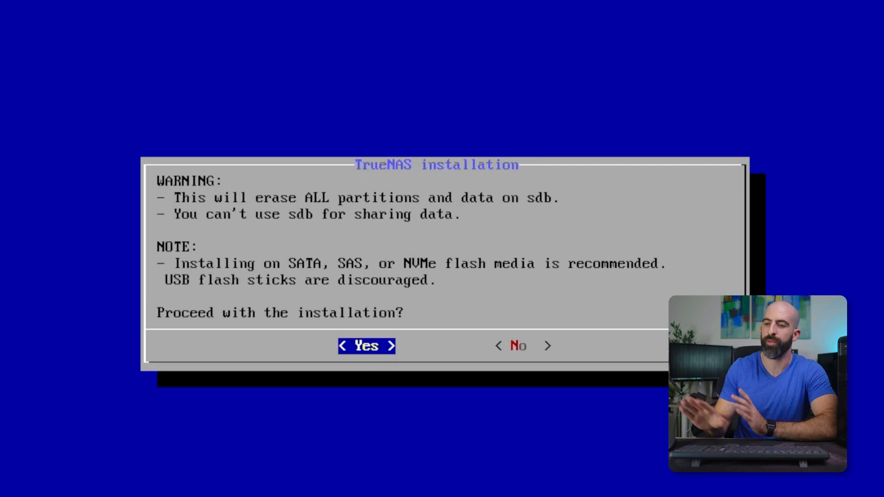
key(Return)
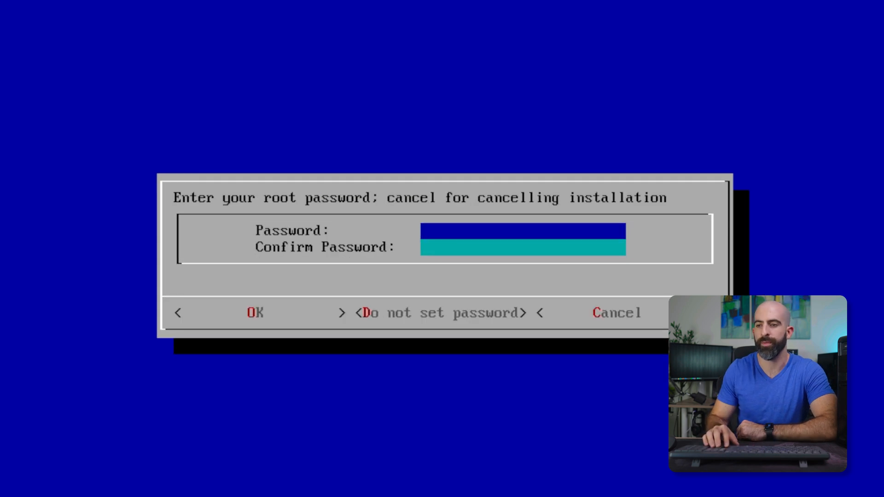
Step: Enter and confirm the root password, then accept it
text(********)
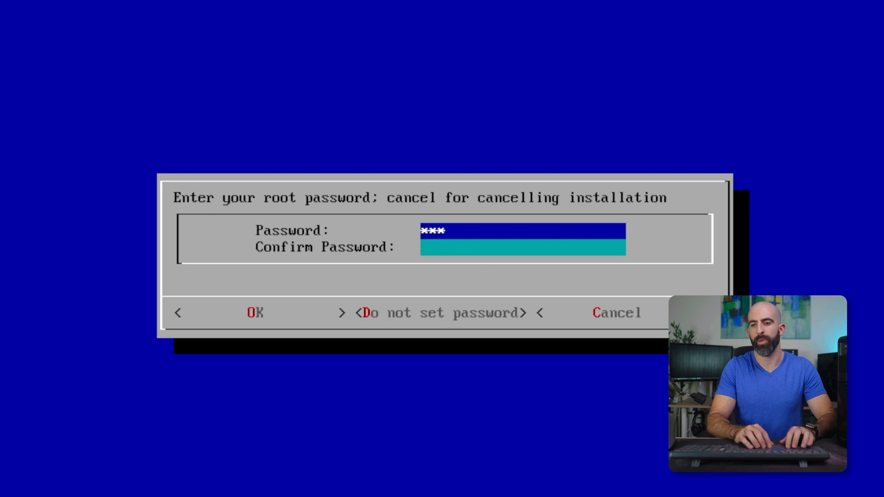
text(*)
key(Tab)
text(*********)
key(Tab)
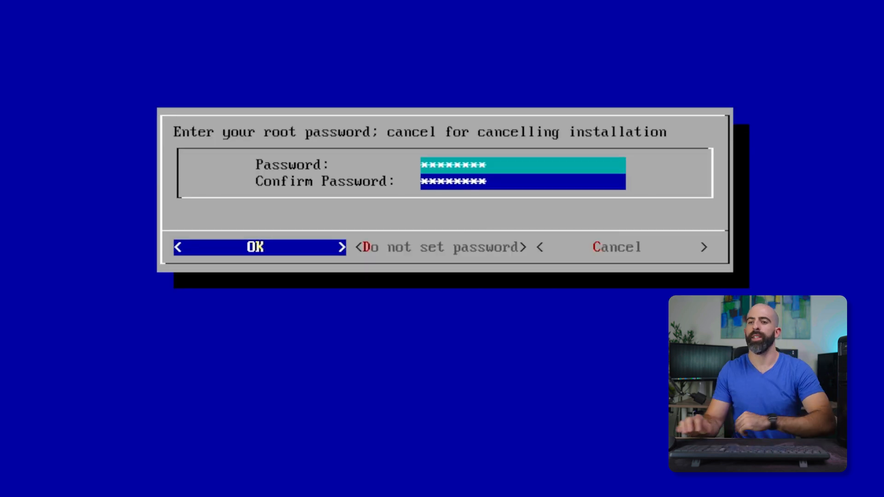
key(Return)
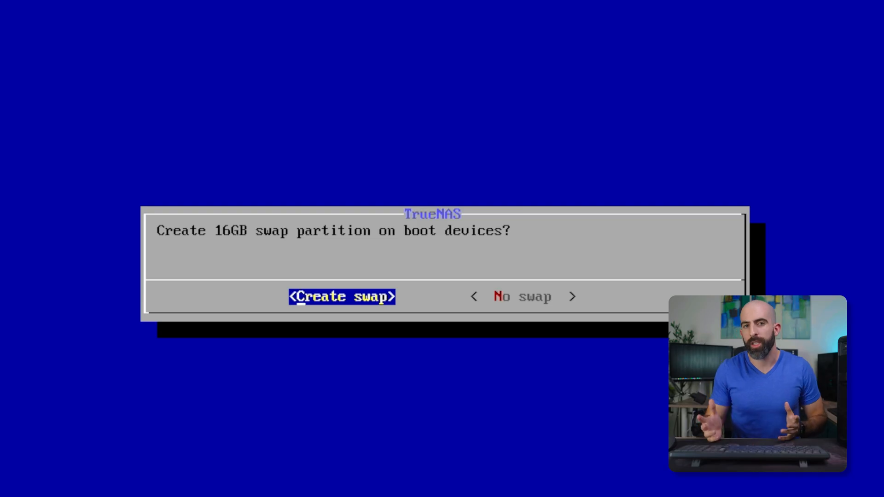
Step: Decline the 16GB swap partition on the boot devices
key(Right)
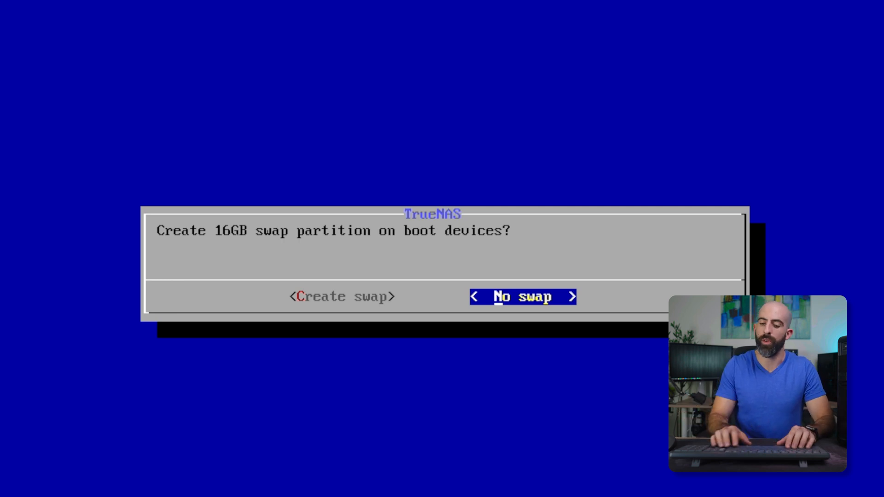
key(Return)
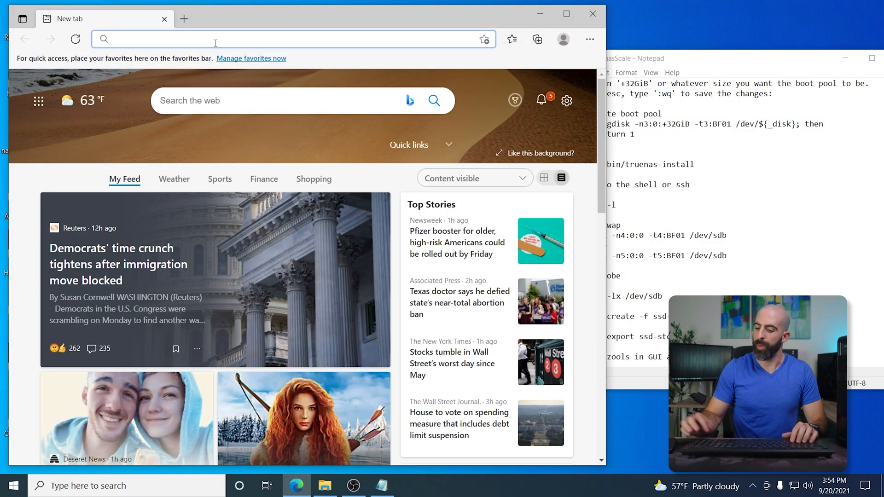
Step: Open the TrueNAS web interface at 10.0.0.196 and sign in as root with the root password
click(215, 39)
text(10.0.0.)
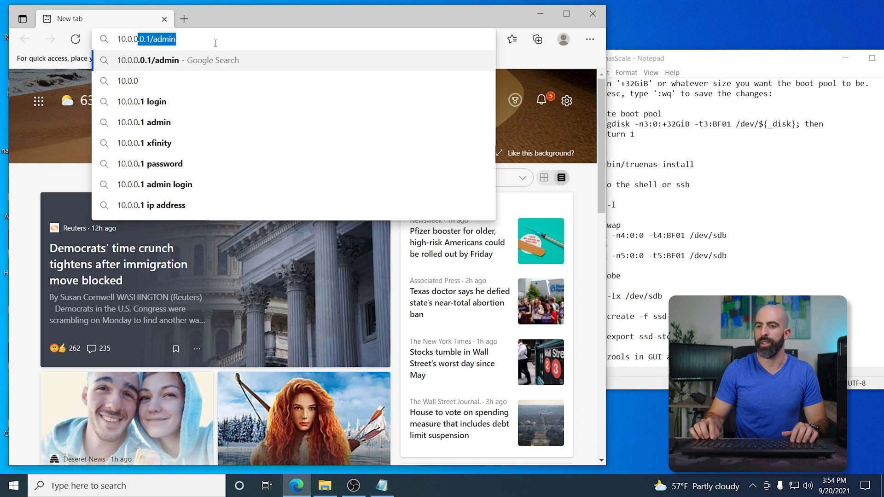
text(196)
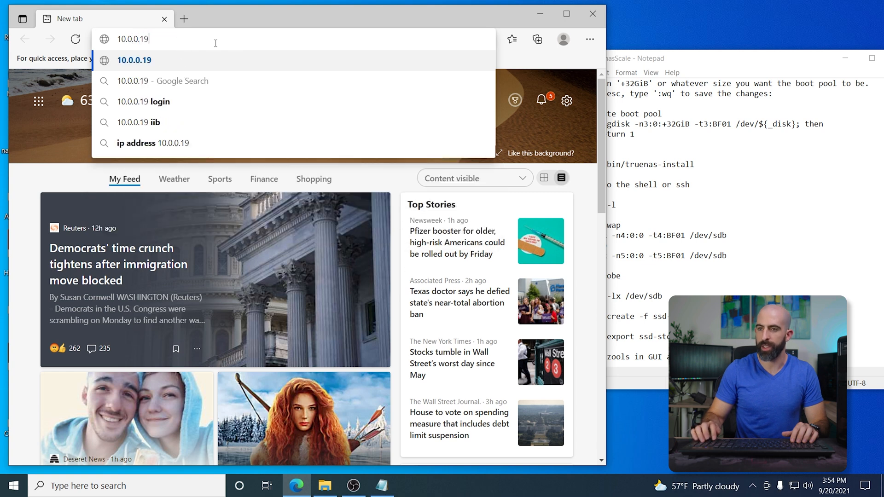
key(Return)
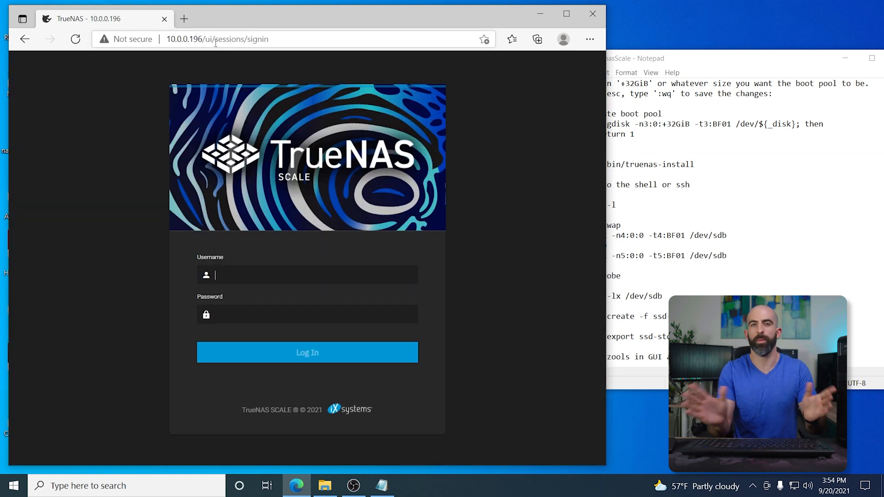
text(root)
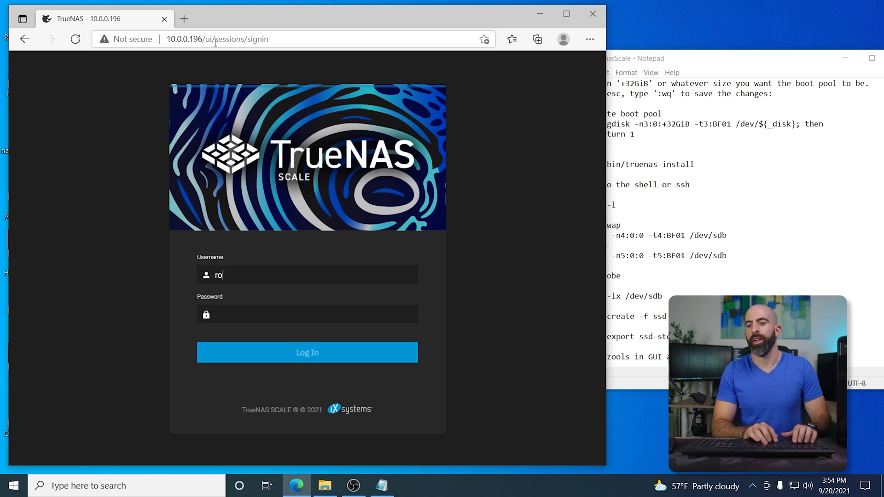
text(********)
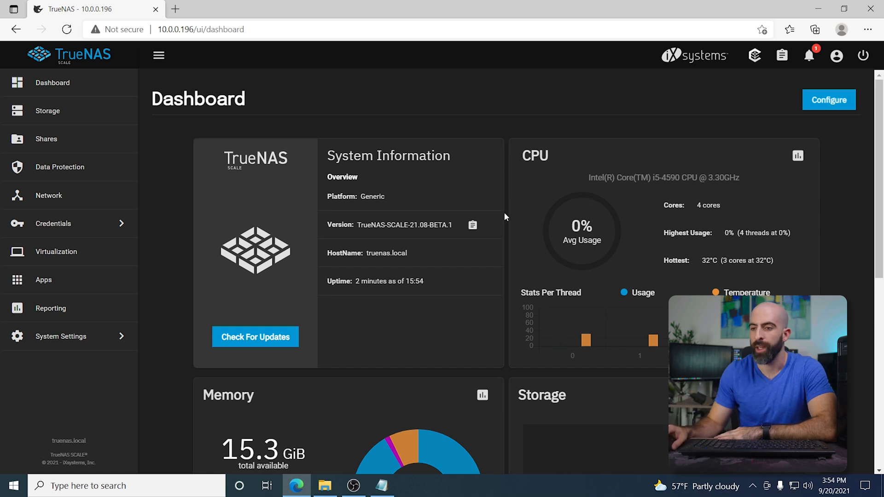
Step: Open the system Shell and list all disks and partitions with fdisk -l
scroll(501, 207, down, 1)
scroll(493, 220, down, 2)
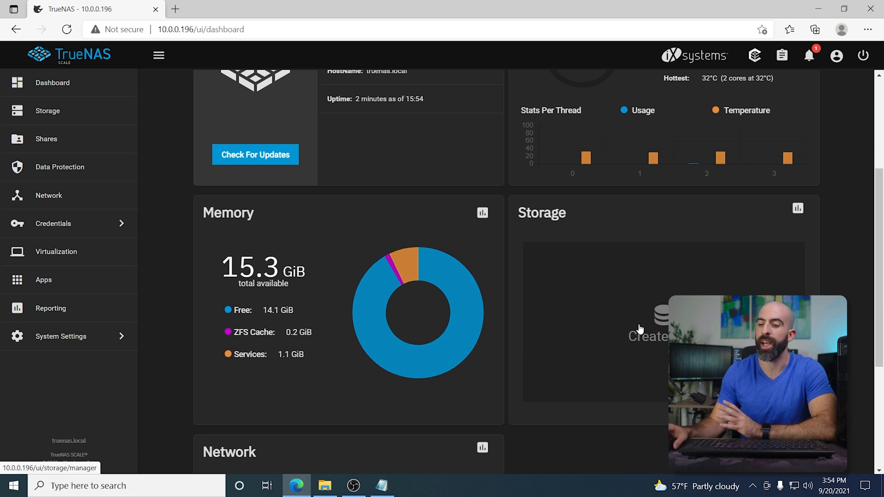
scroll(639, 328, down, 3)
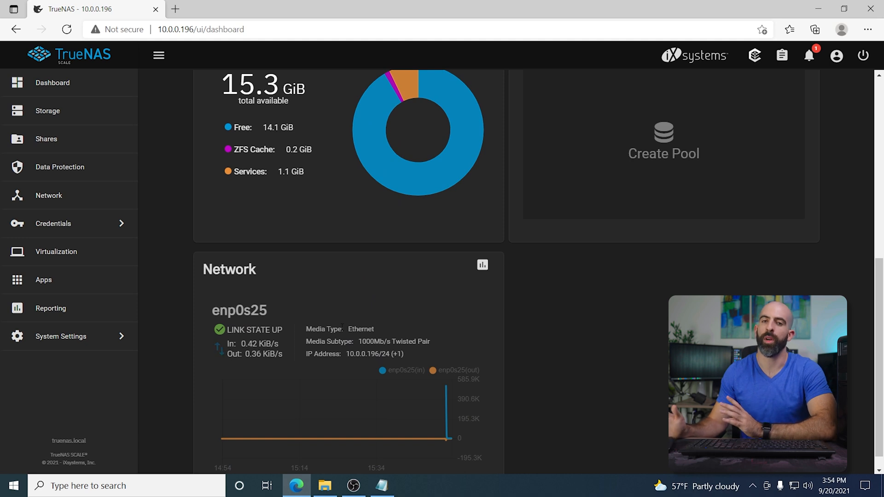
scroll(342, 327, up, 3)
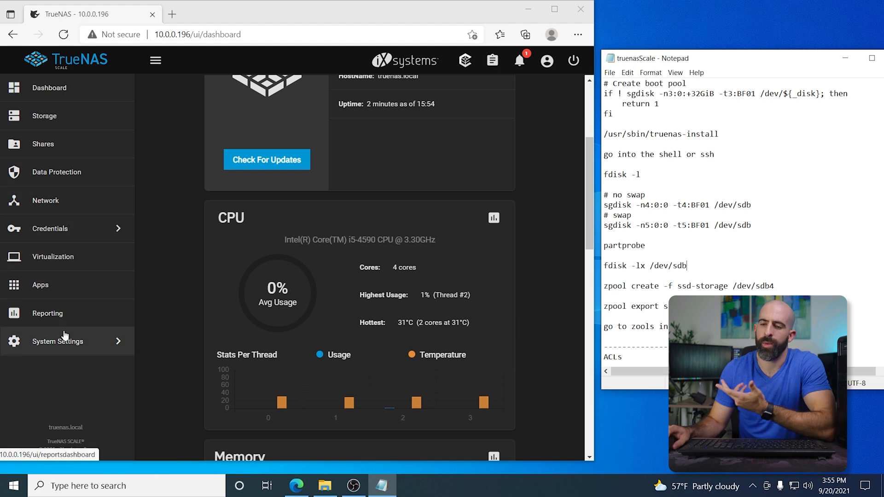
click(93, 345)
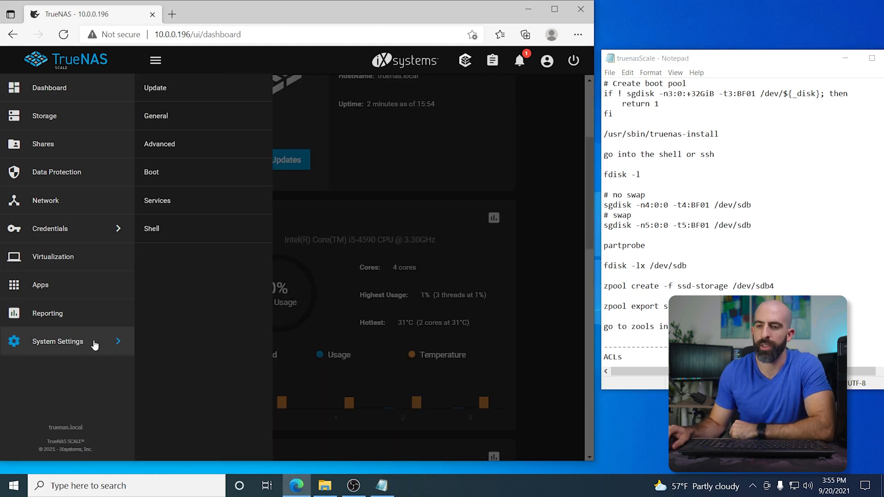
click(153, 231)
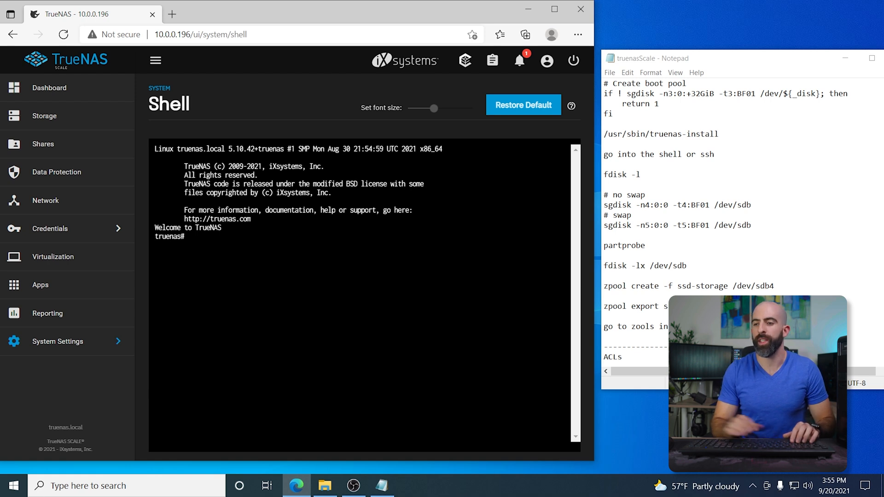
text(fdisk -l)
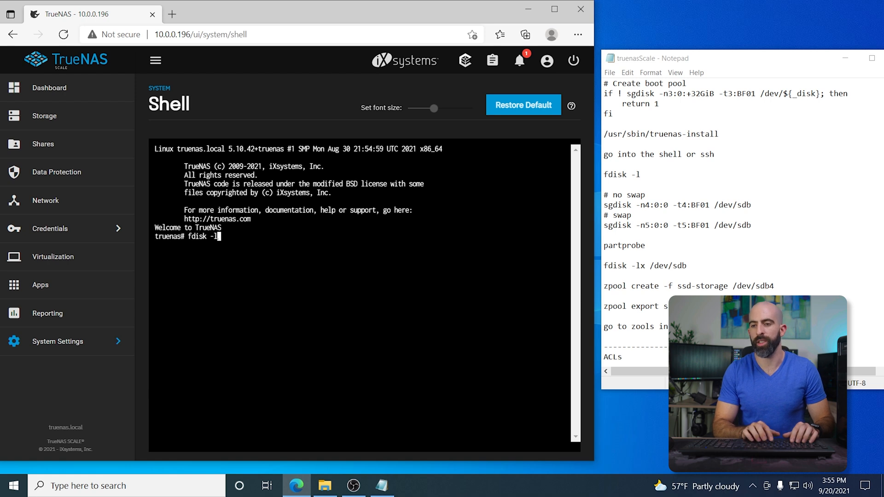
key(Return)
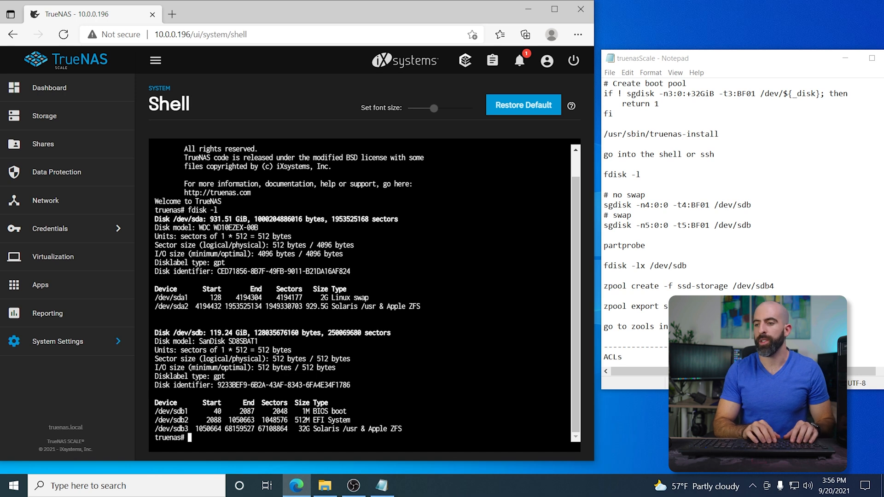
Step: Create partition 4 on /dev/sdb from the remaining space with type BF01 using sgdisk -n4:0:0 -t4:BF01 /dev/sdb
text(sgdisk)
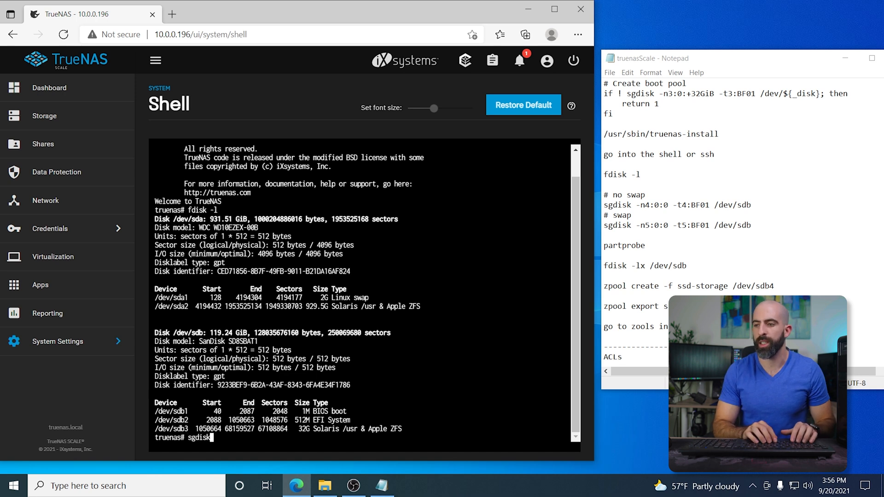
text( -n4)
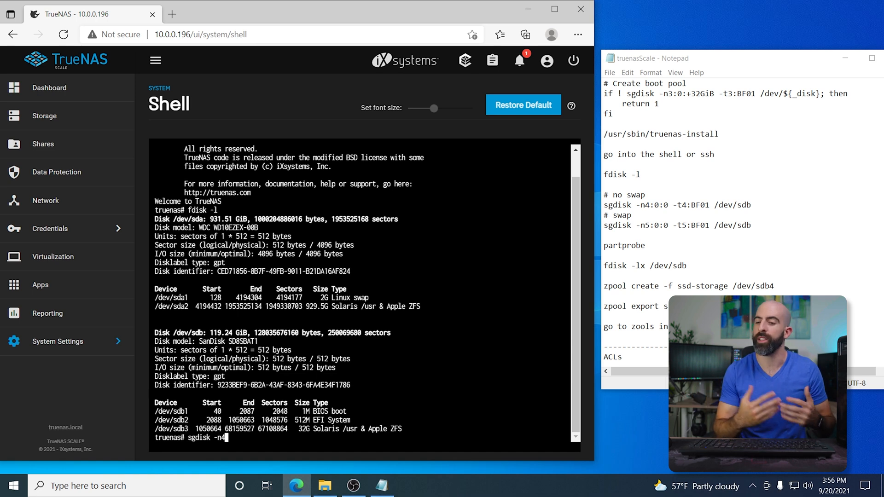
text(:0)
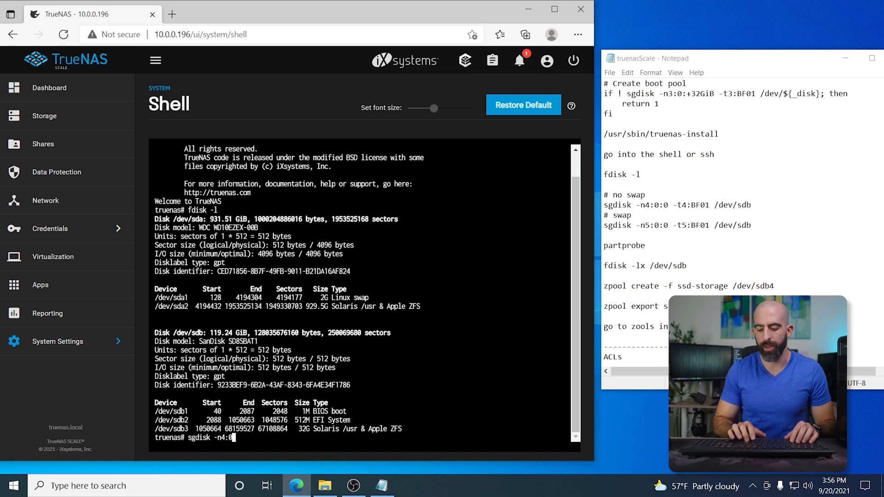
text(:0)
text( -t4)
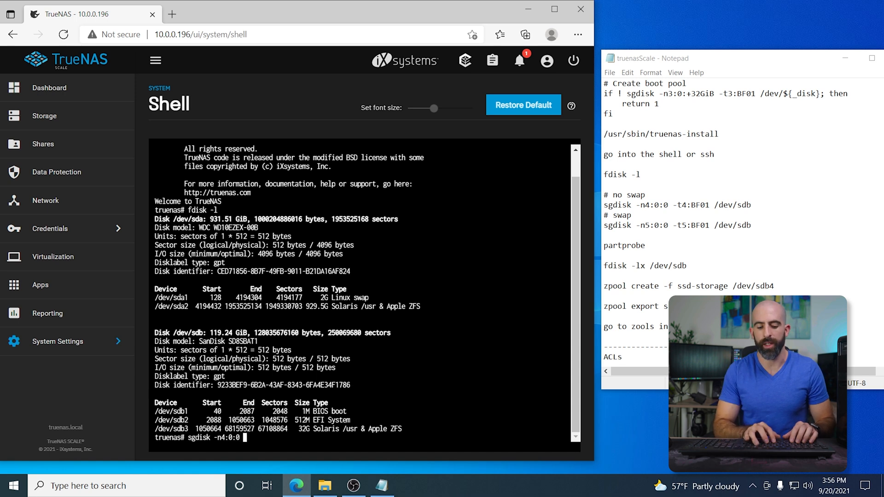
text(:)
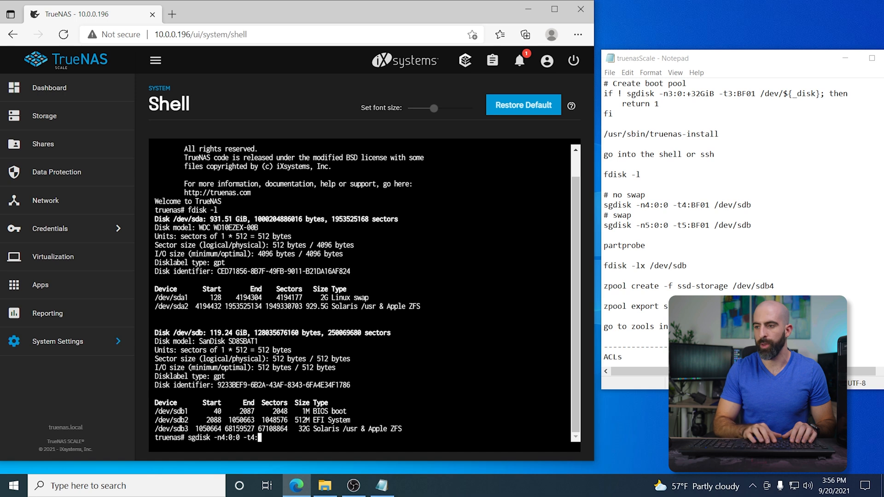
text(BF01)
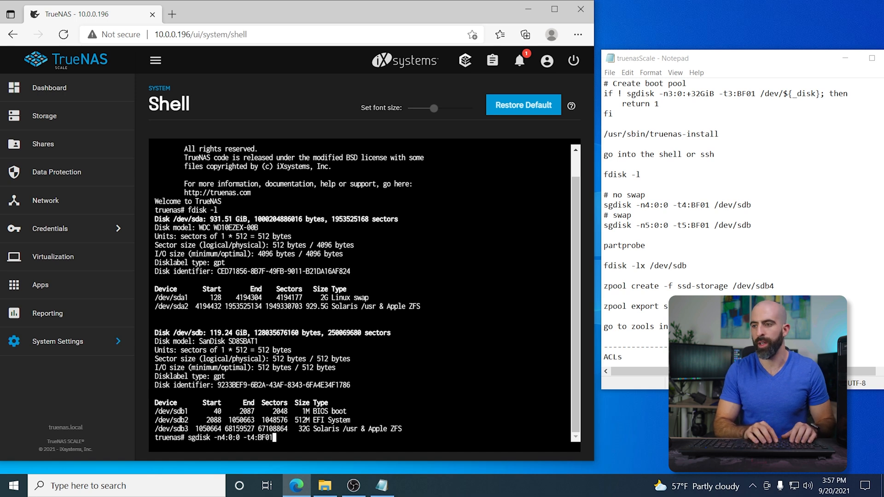
text( /dev/s)
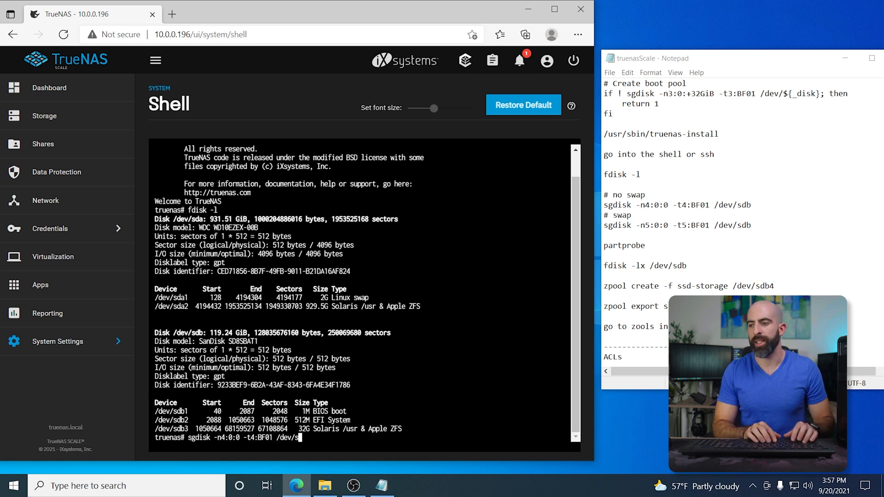
text(db)
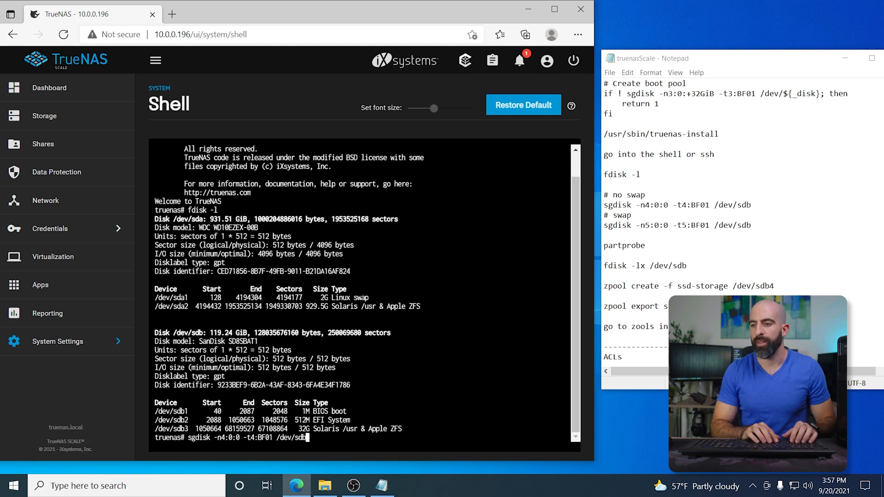
key(Return)
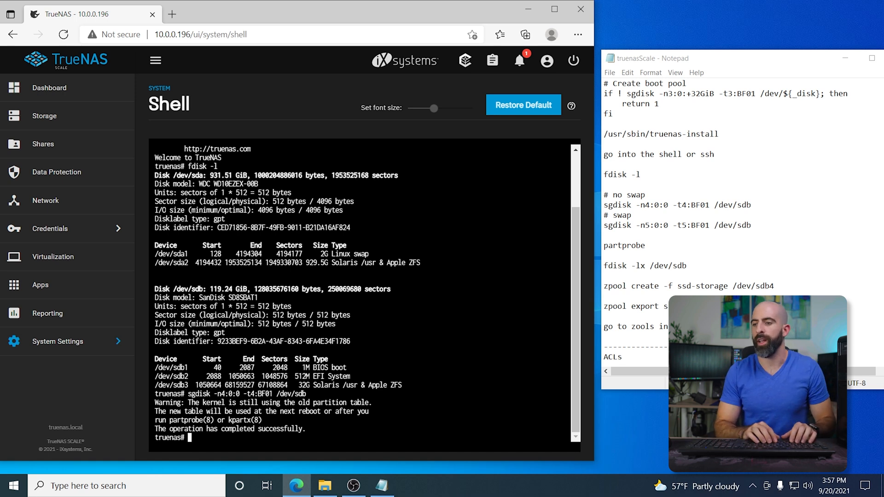
Step: Reload the partition table with partprobe and list the partitions of /dev/sdb with fdisk -lx /dev/sdb
text(partpr)
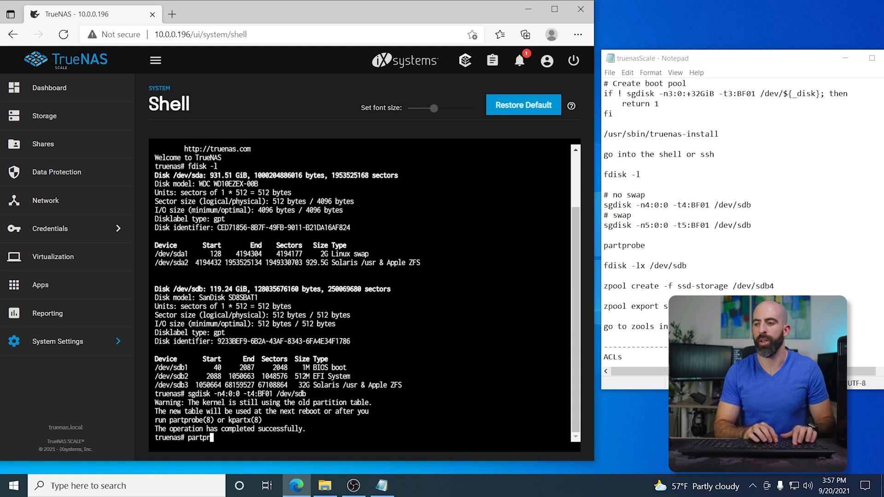
text(obe)
key(Return)
text(fds)
key(BackSpace)
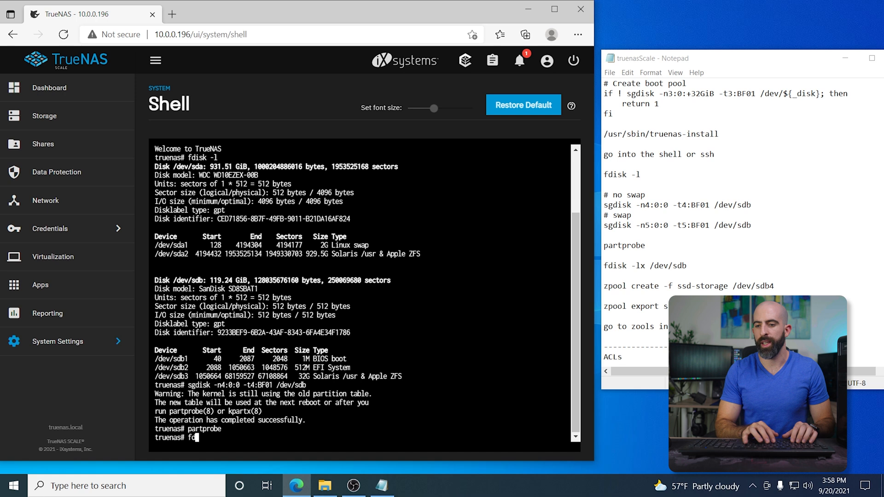
text(isk -l)
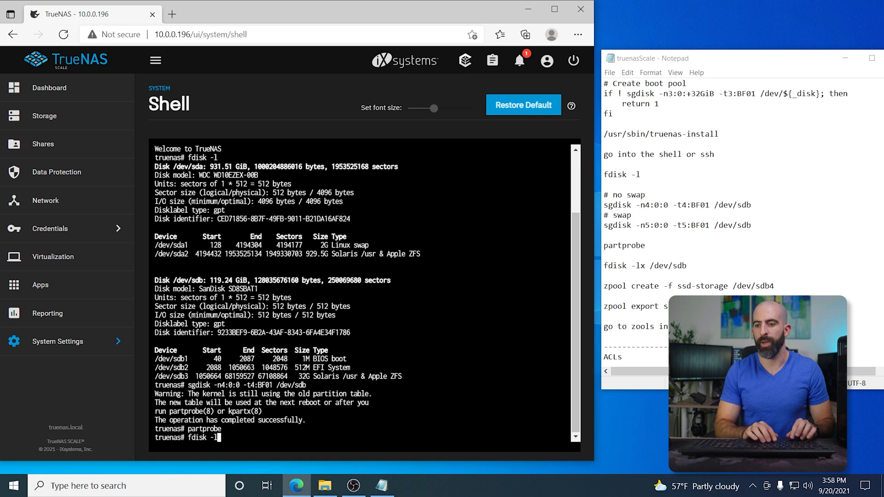
text(x /dev/sdb)
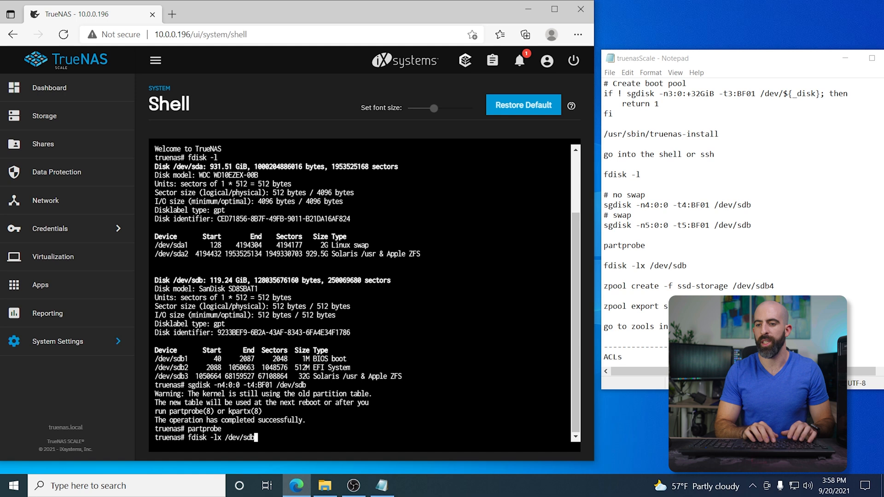
key(Return)
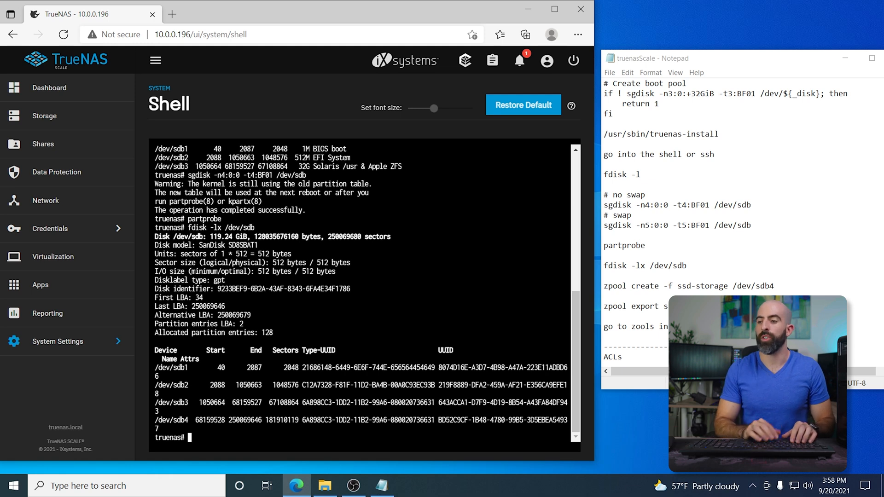
Step: Create a ZFS pool named ssd-storage on /dev/sdb4 with zpool create -f ssd-storage /dev/sdb4
text(zpool create -f)
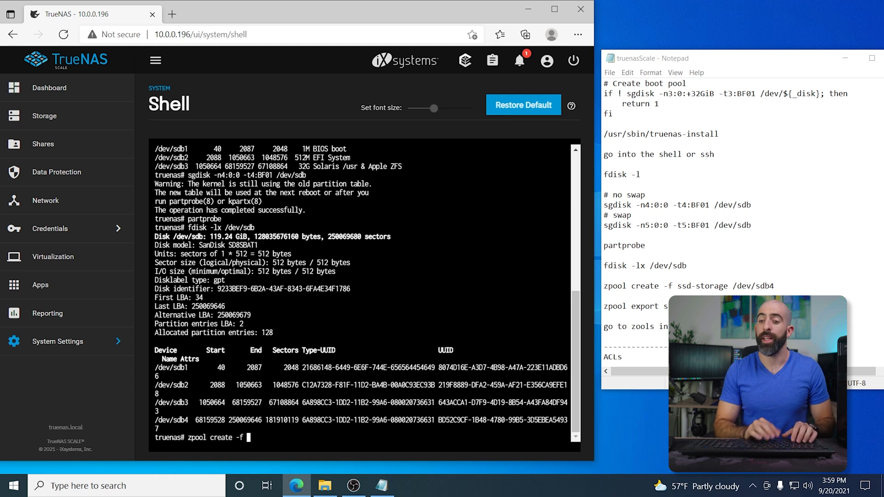
text( ssd-stro)
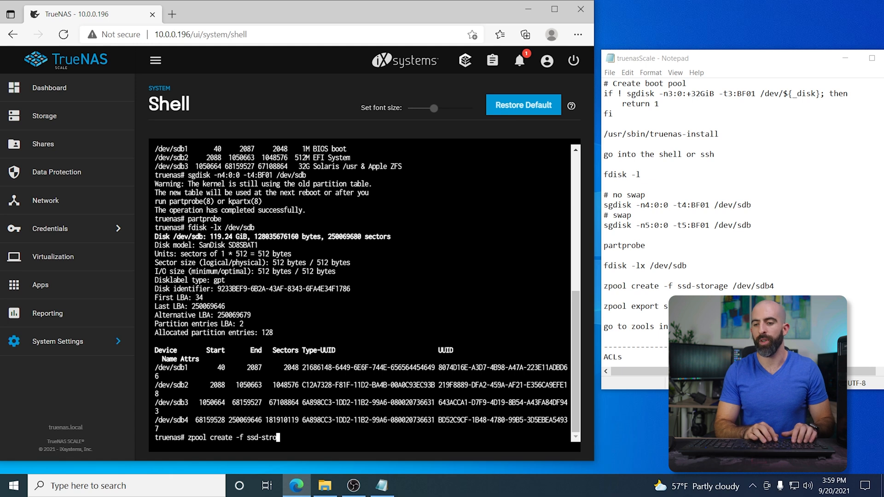
key(BackSpace)
key(BackSpace)
text(orage )
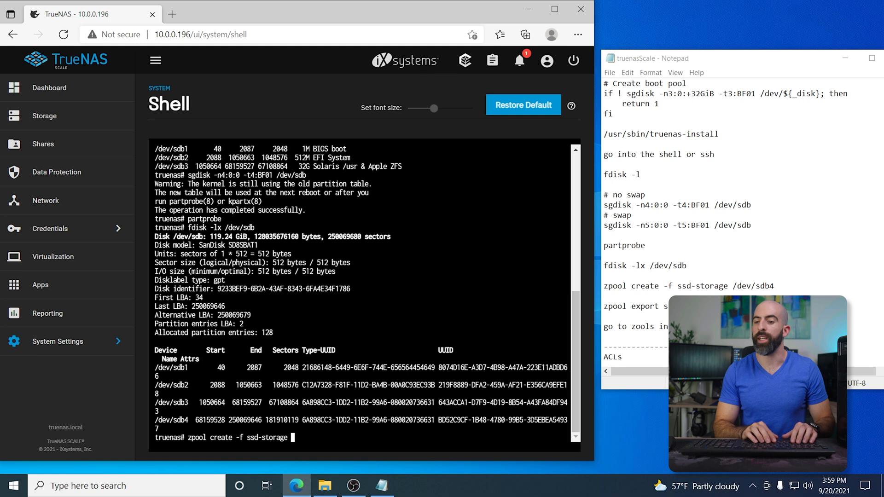
text(/dev)
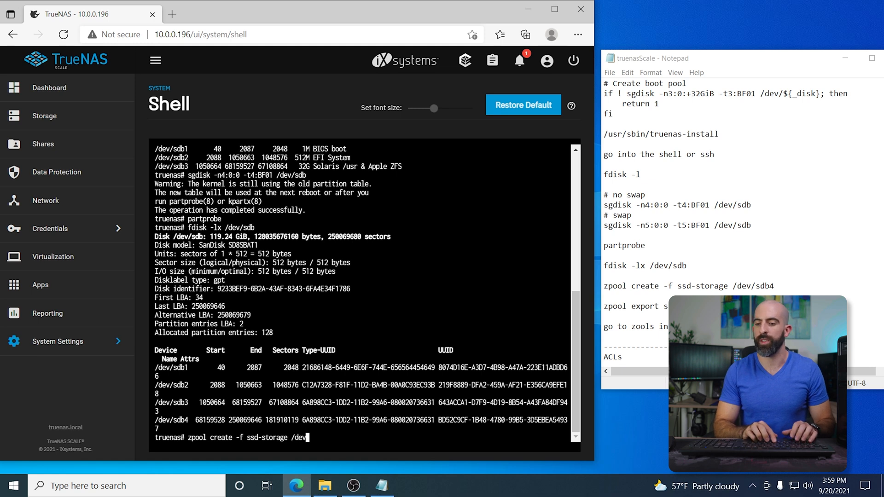
text(/sdb4)
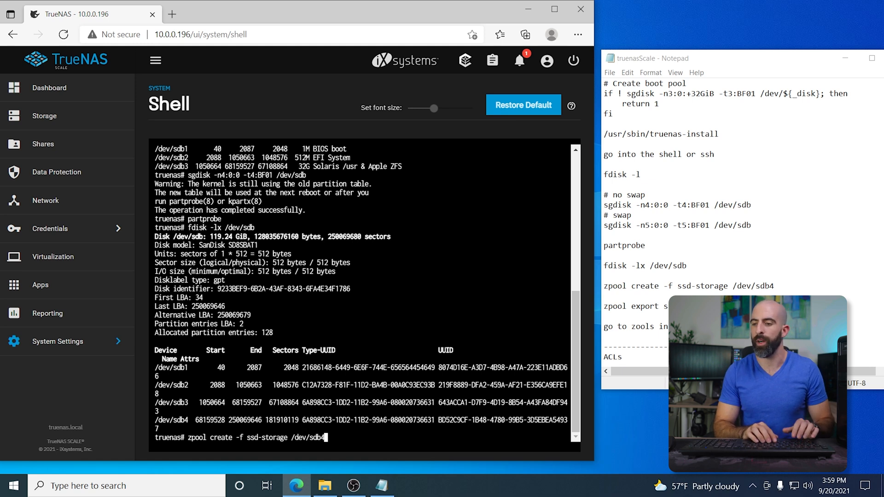
key(Return)
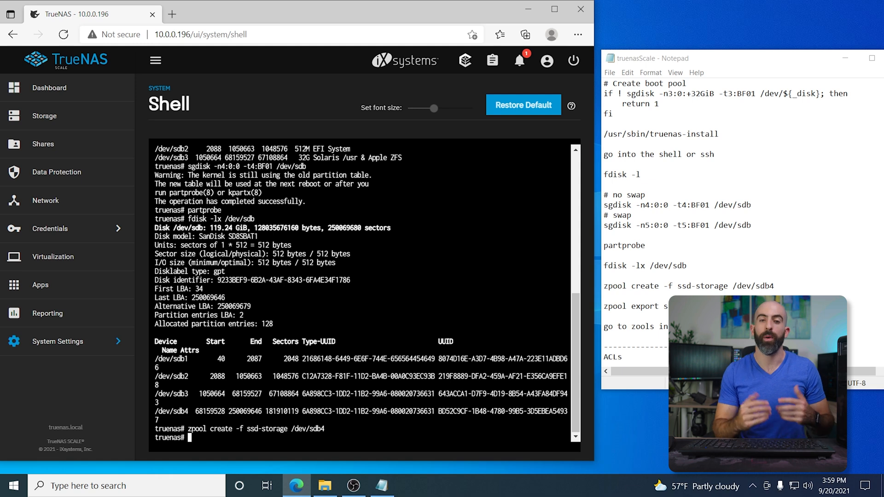
Step: Export the ssd-storage pool from the shell with zpool export ssd-storage
text(z)
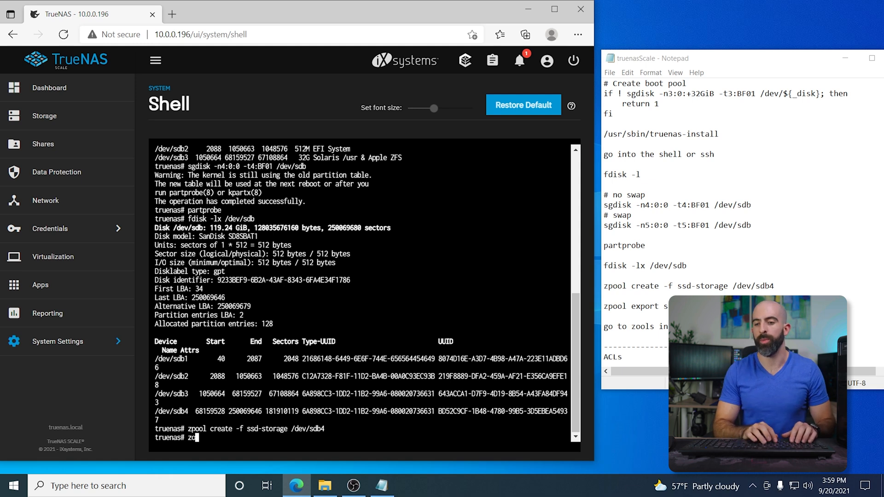
text(pool export ss)
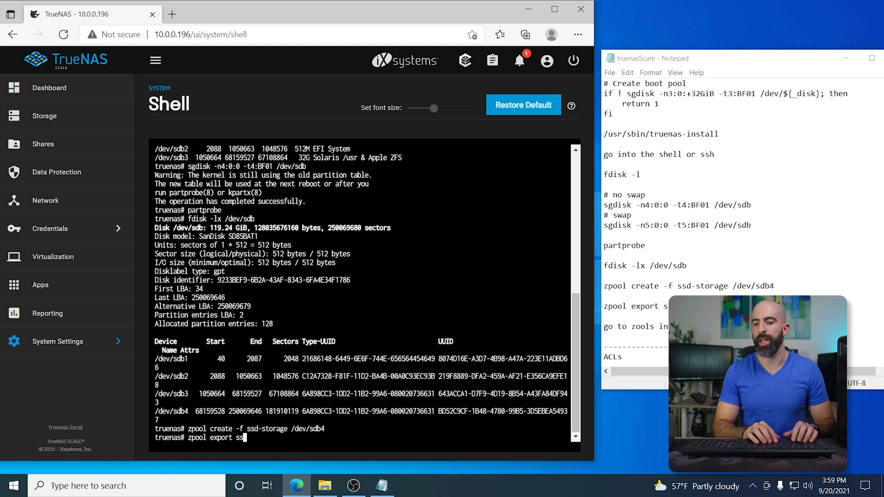
text(d-storage)
key(Return)
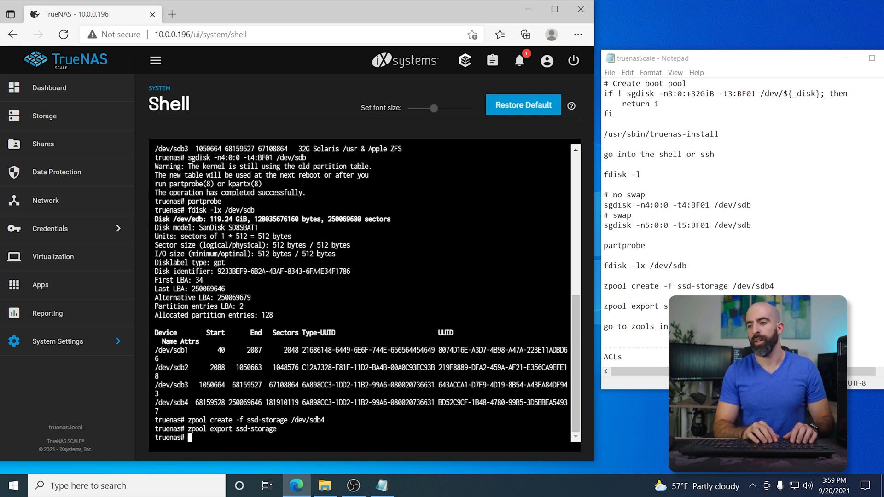
Step: Import the ssd-storage pool through the Storage page's Import Pool wizard
click(555, 10)
click(46, 83)
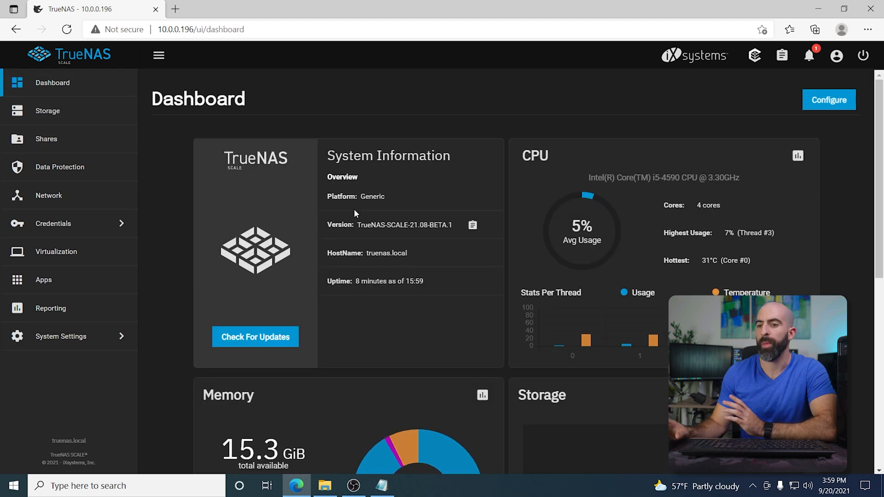
click(54, 111)
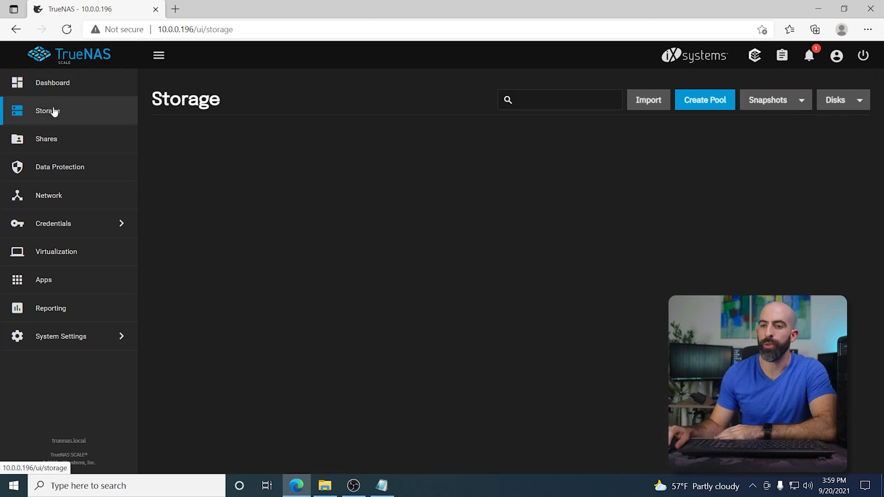
click(649, 105)
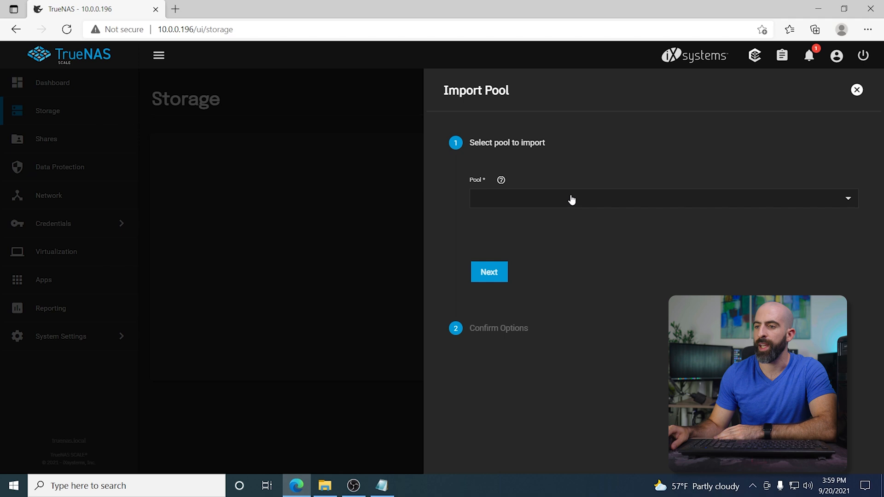
click(568, 204)
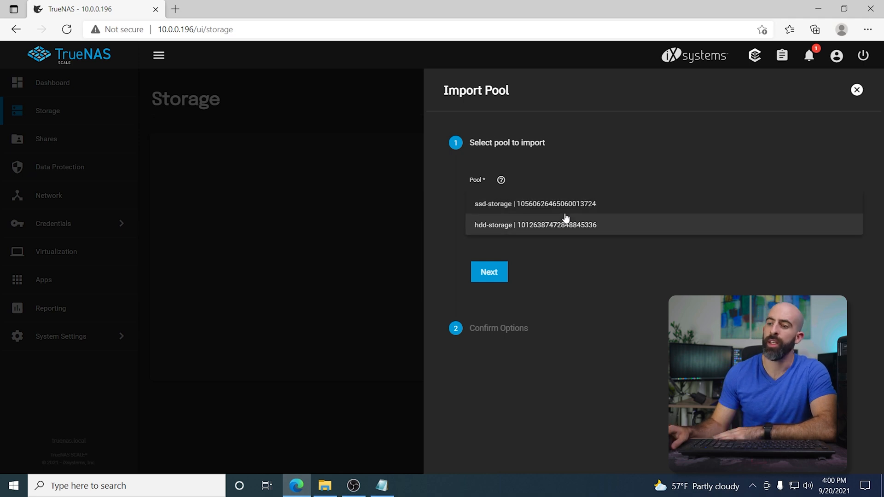
click(502, 206)
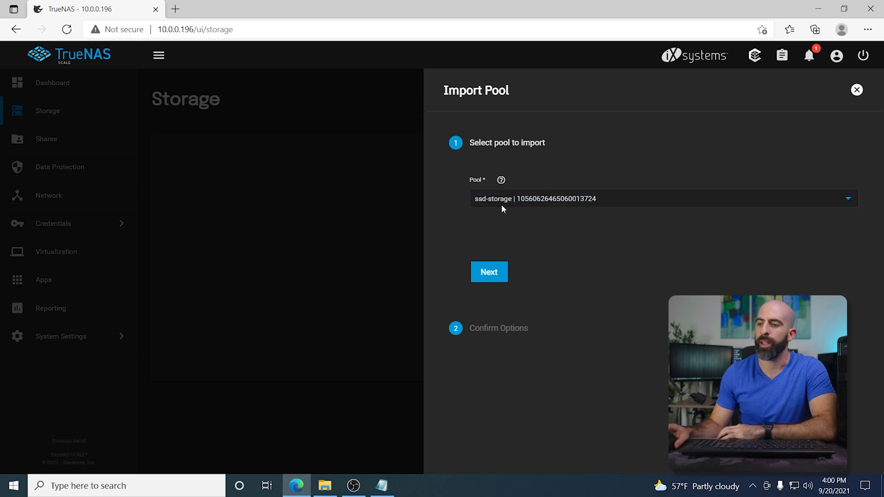
click(490, 272)
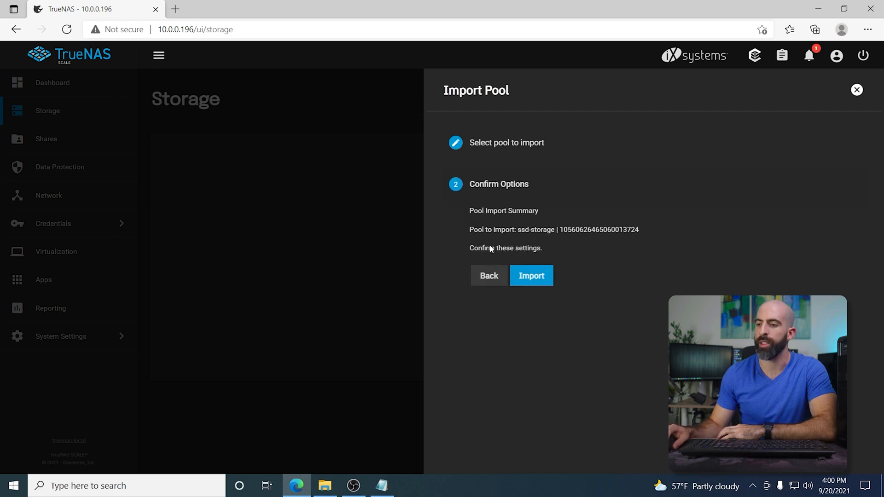
click(533, 278)
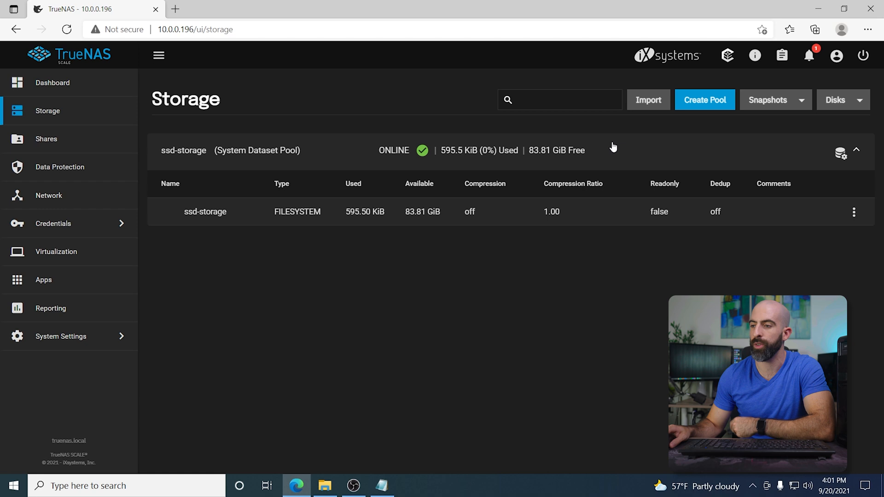
Step: Start a new pool and move the sda disk into the data vdevs as a Stripe
click(705, 101)
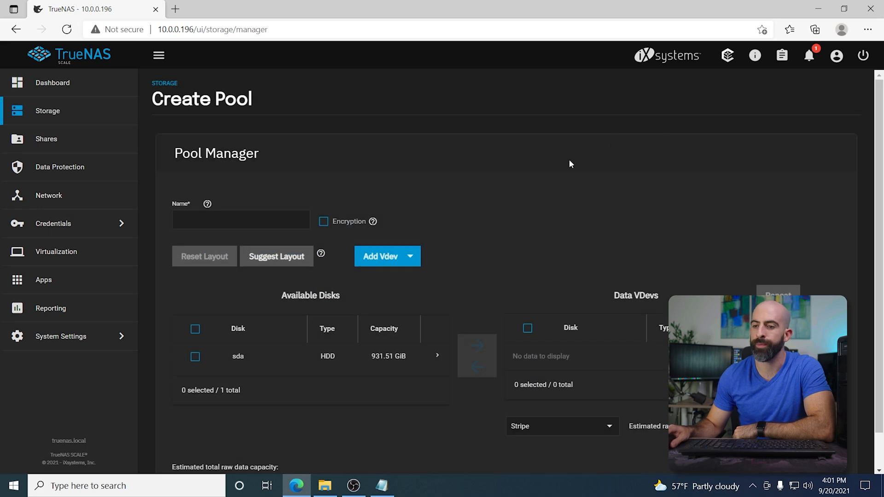
scroll(515, 197, down, 1)
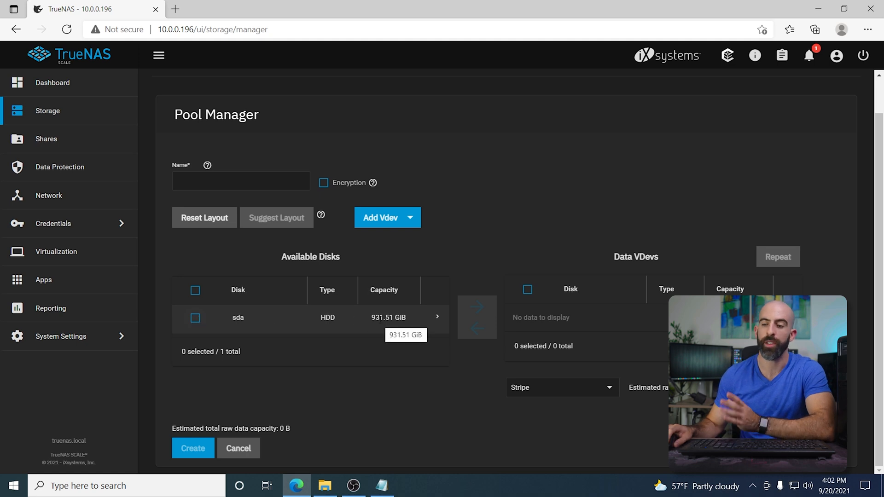
click(195, 317)
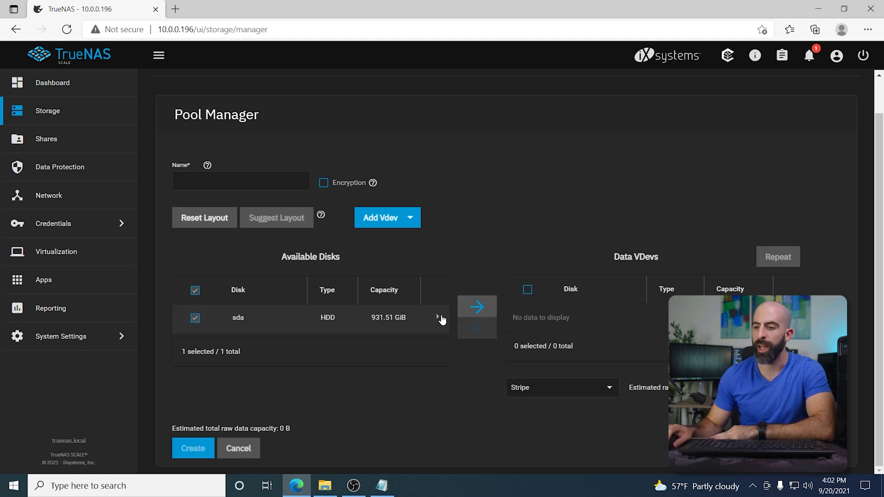
click(476, 308)
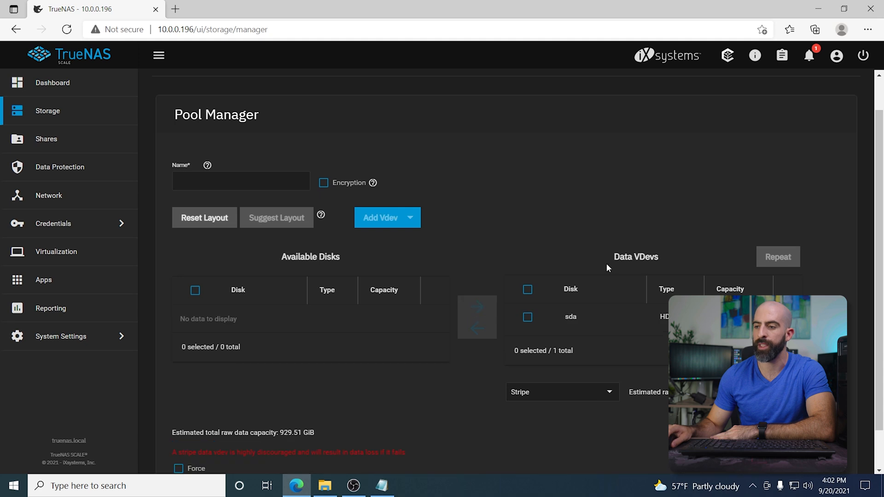
click(580, 395)
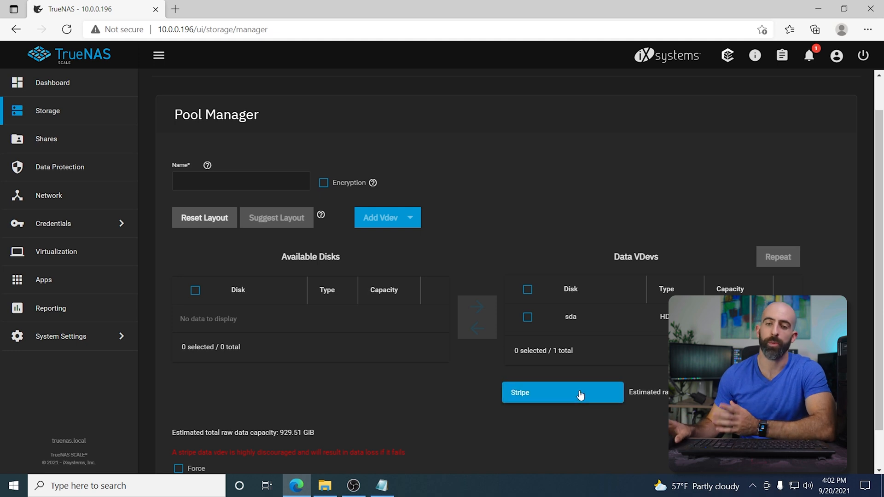
click(580, 395)
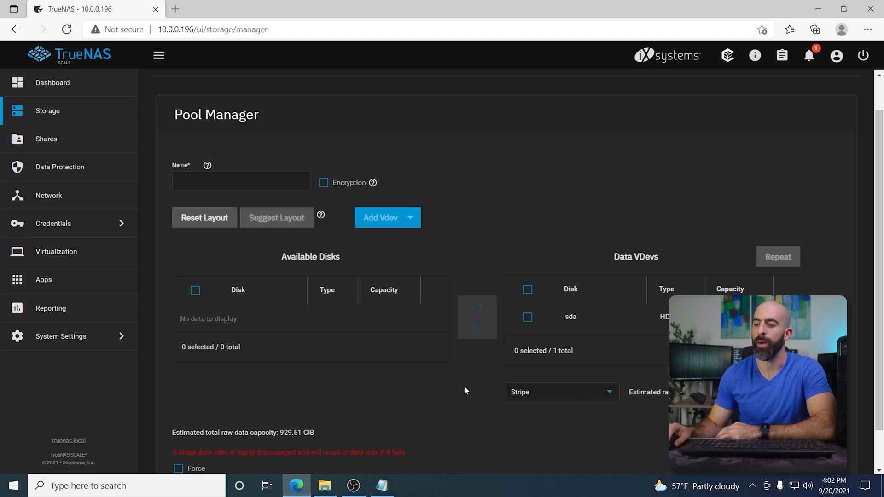
Step: Enable Force for the stripe layout and confirm the layout warning
scroll(464, 386, down, 1)
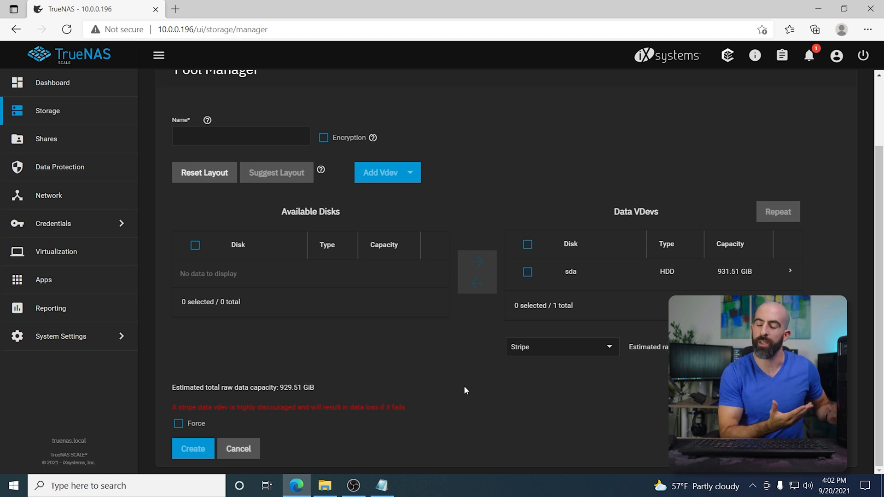
click(178, 423)
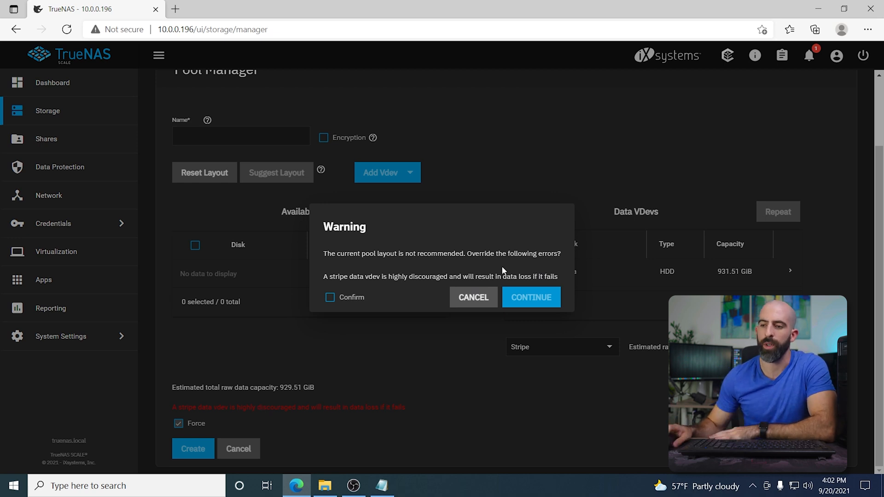
click(330, 297)
click(526, 296)
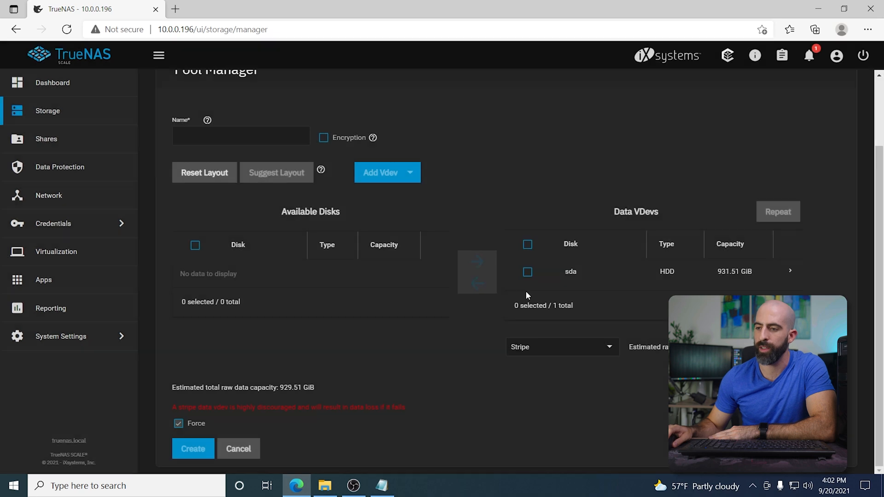
Step: Name the new pool hdd-storage and create it, confirming the disk erase warning
click(205, 132)
text(hdd)
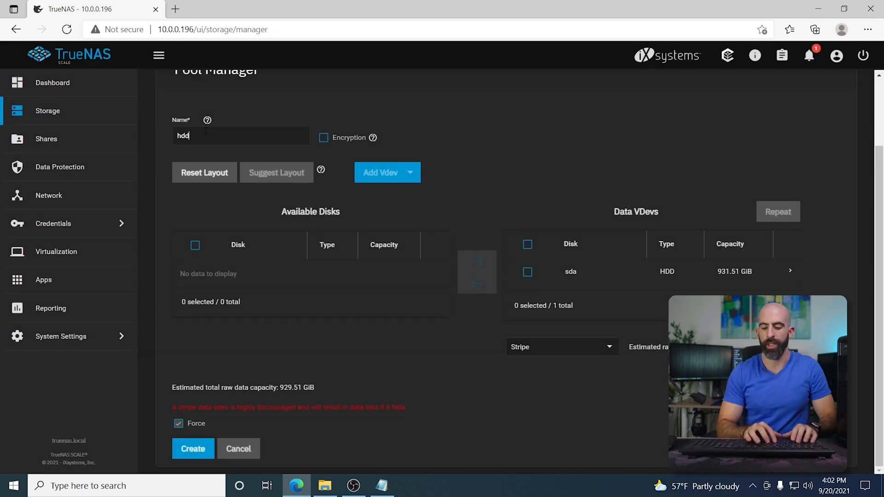
text(-storage)
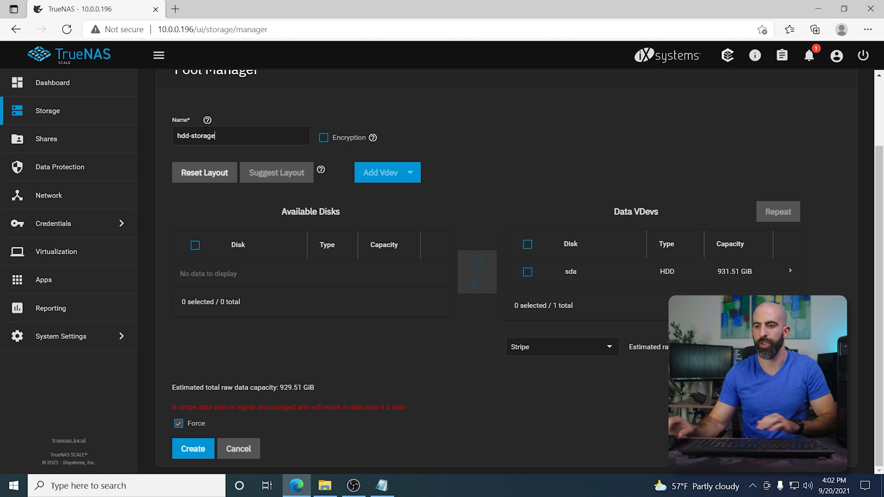
click(211, 440)
click(361, 286)
click(491, 285)
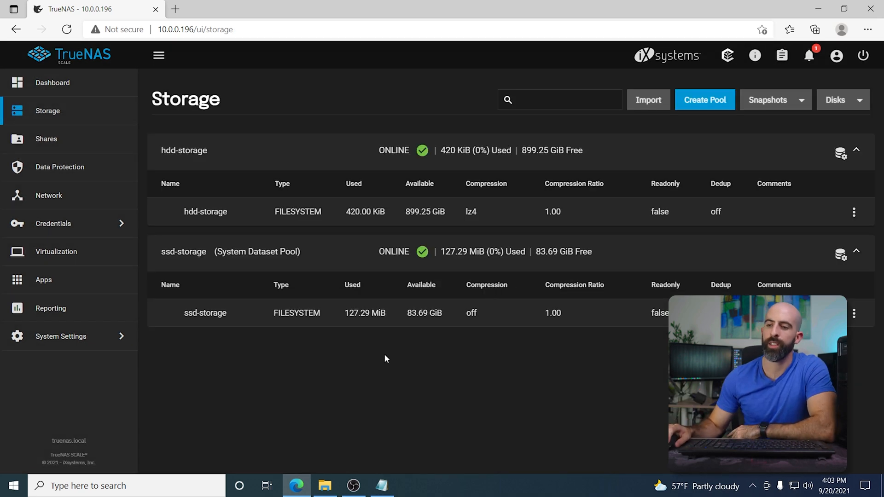
Step: Review the storage pool widgets on the Dashboard
click(39, 83)
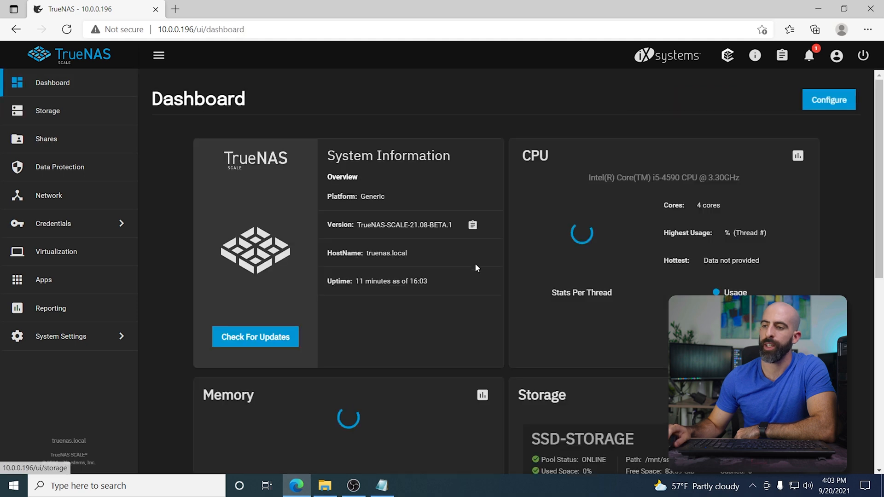
scroll(478, 263, down, 4)
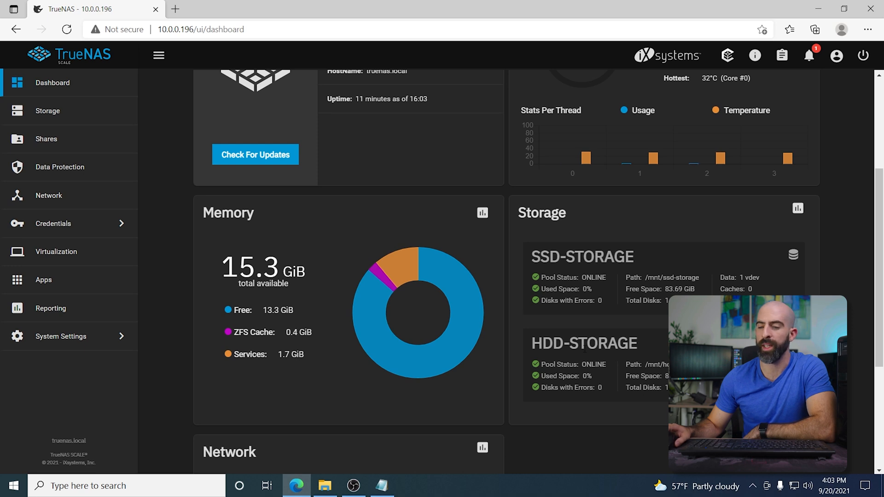
scroll(584, 350, up, 4)
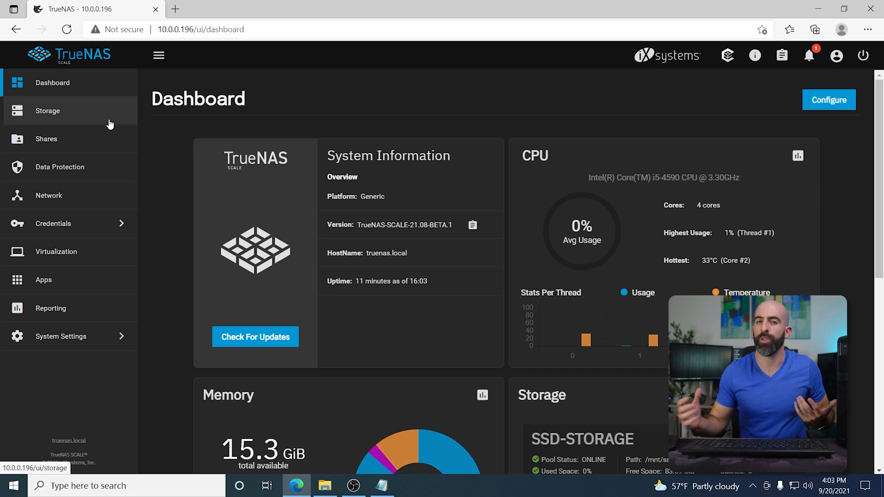
Step: Open the Add User form under Local Users and enter the full name Service with username service
click(76, 139)
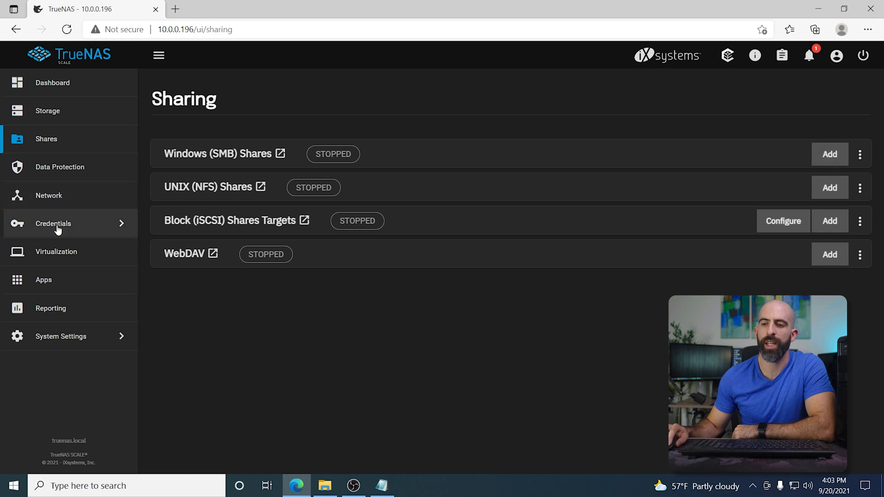
click(98, 232)
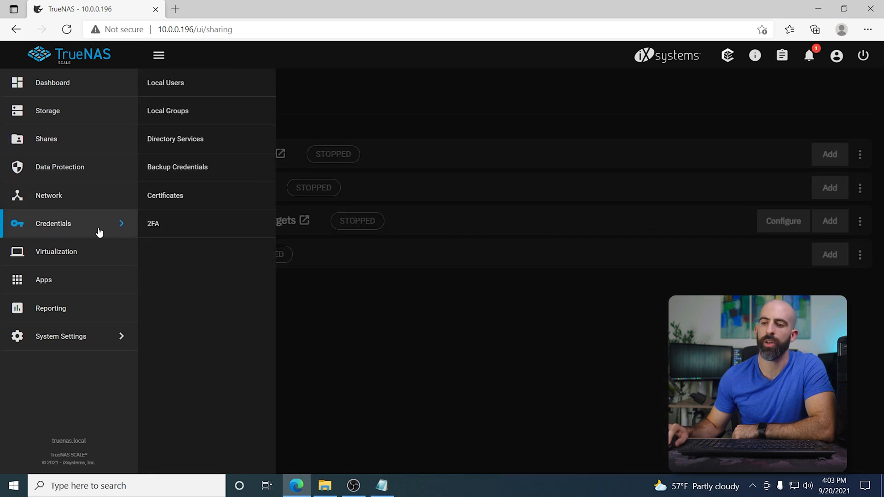
click(173, 83)
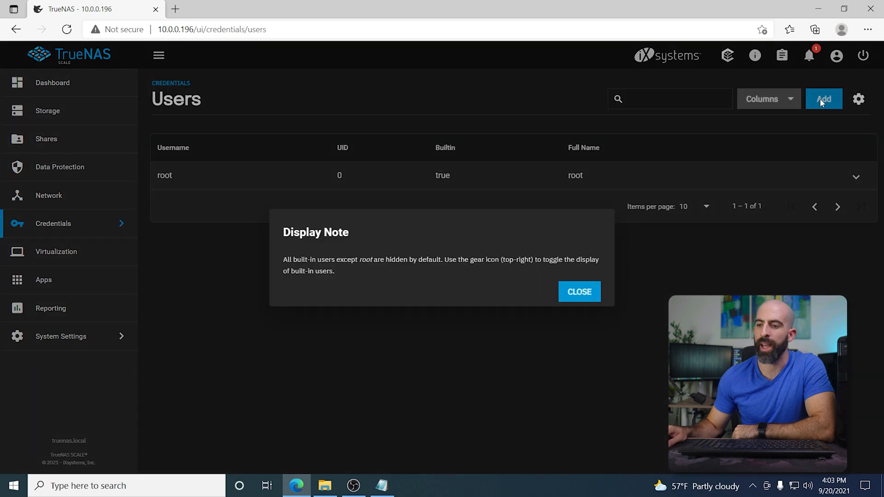
click(598, 295)
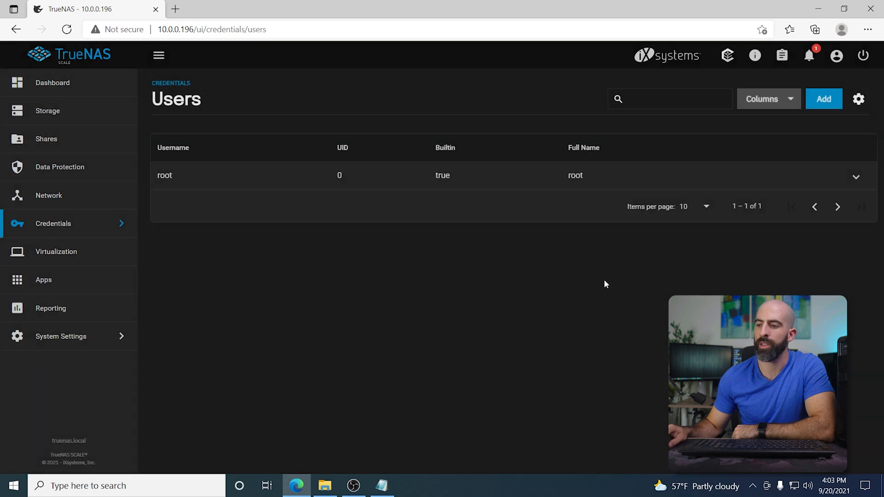
click(819, 110)
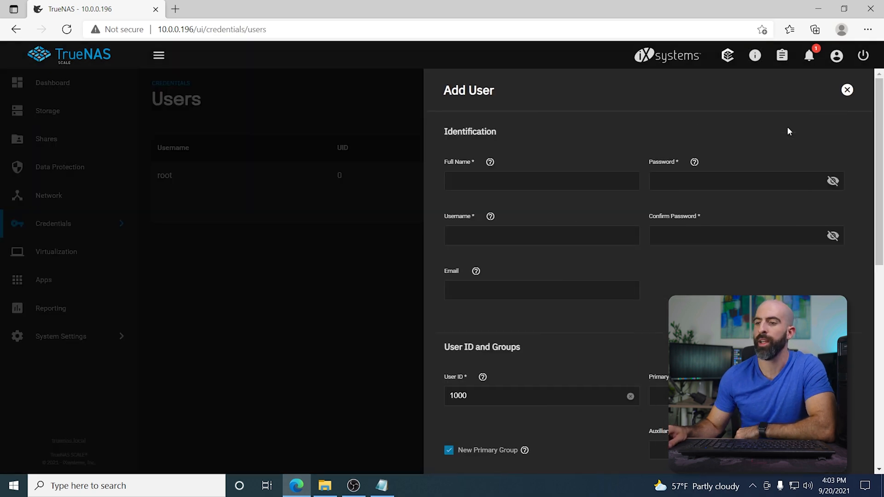
click(492, 184)
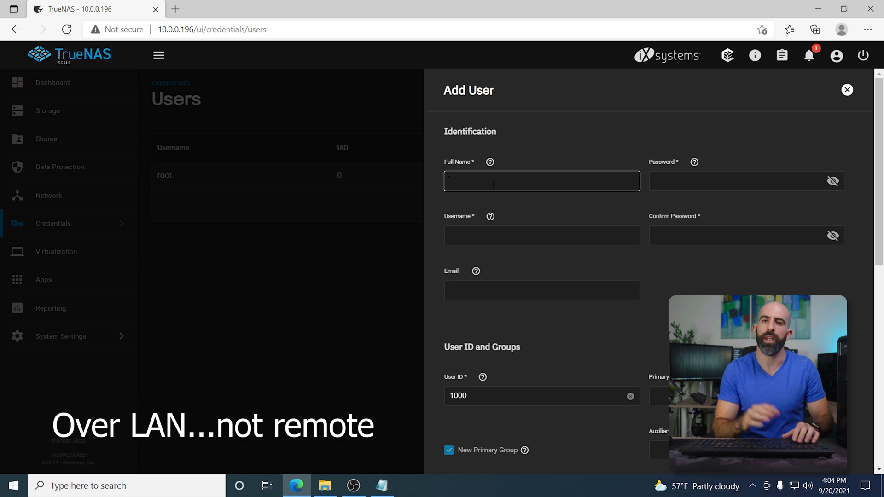
text(Service)
key(Tab)
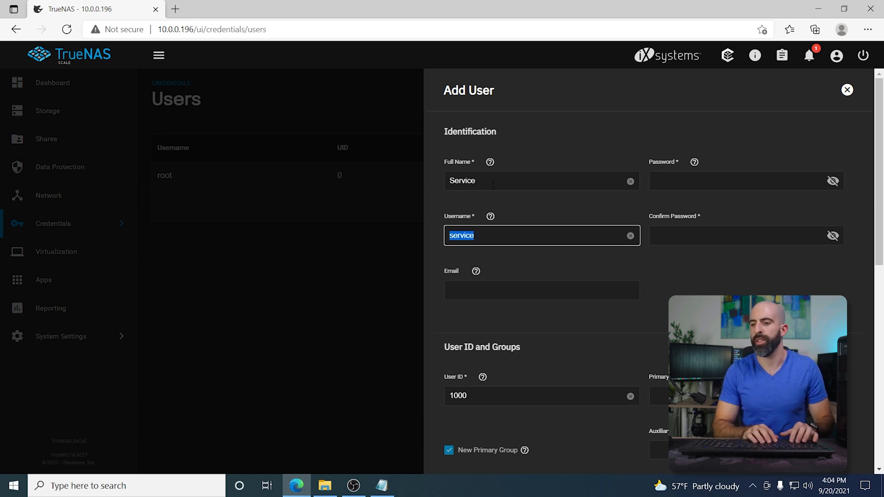
key(Tab)
key(Tab)
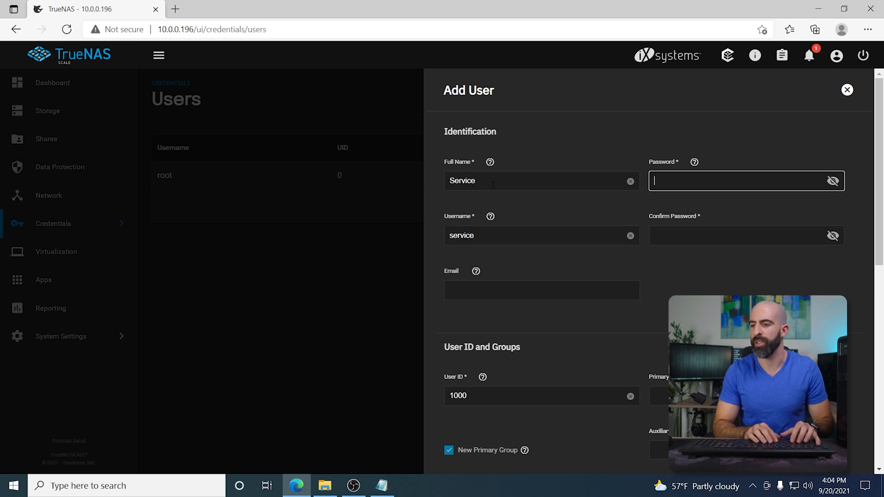
Step: Enter and confirm the account password for the service user and save the new user
text(********)
scroll(542, 281, down, 8)
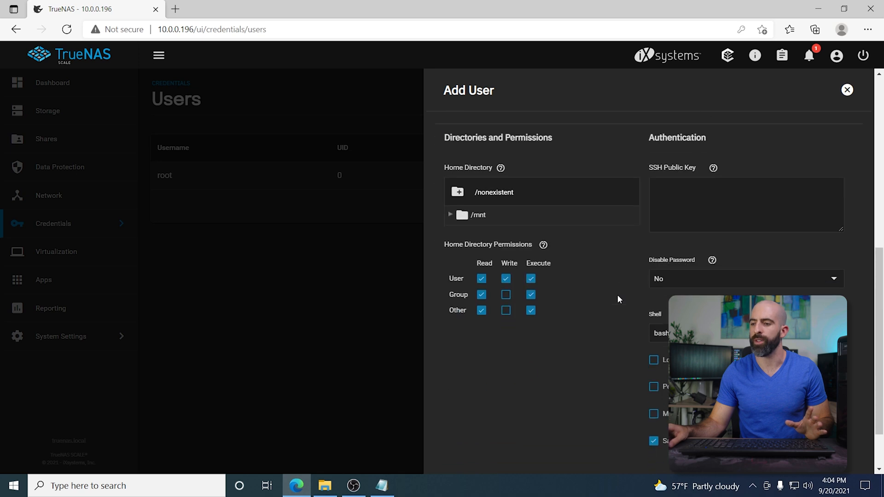
scroll(617, 300, down, 2)
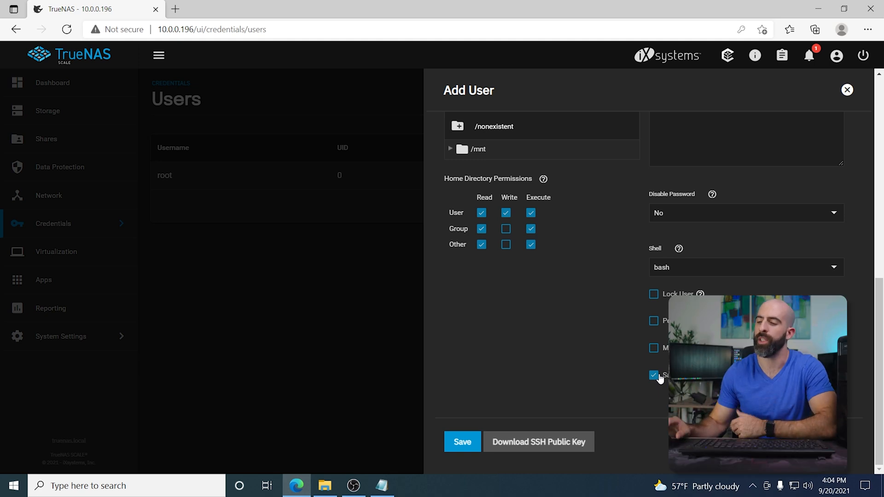
click(461, 442)
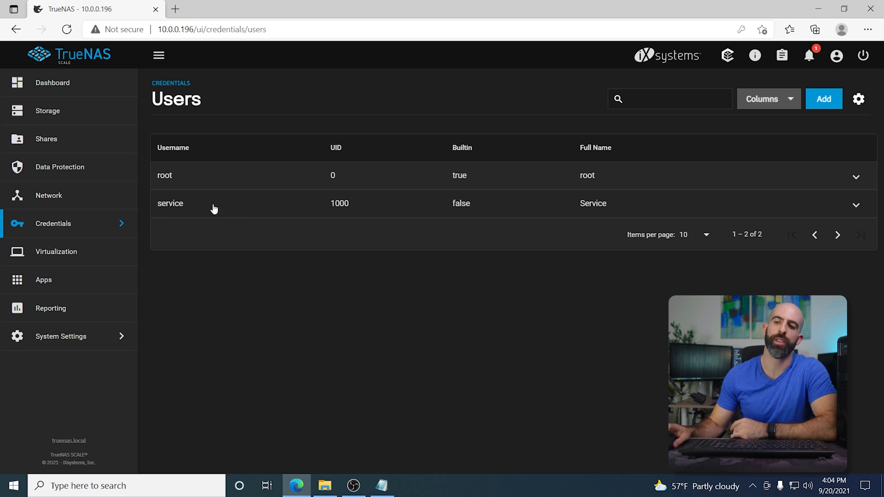
Step: Add a Windows SMB share with path /mnt/hdd-storage/WindowsBackups under the hdd-storage pool and save it
click(44, 139)
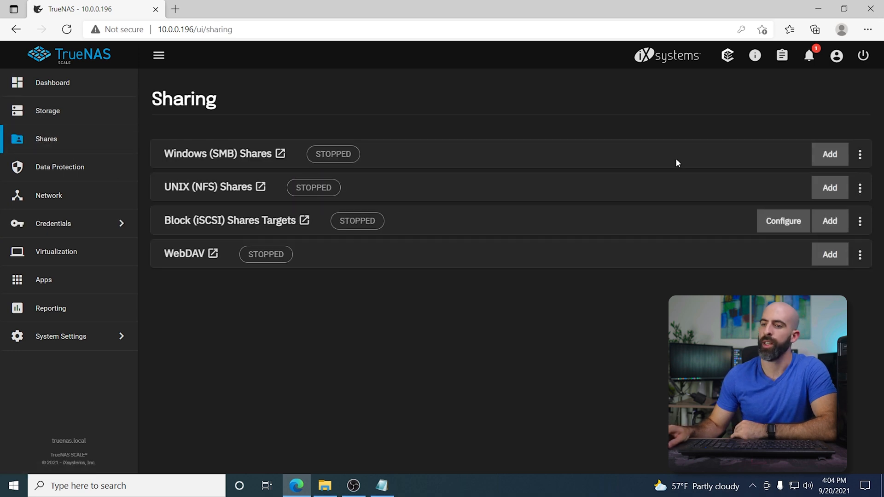
click(819, 154)
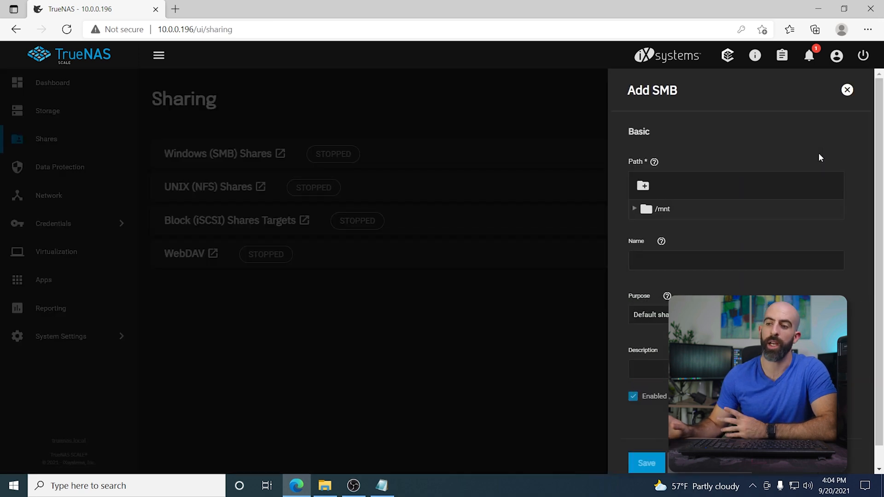
click(634, 210)
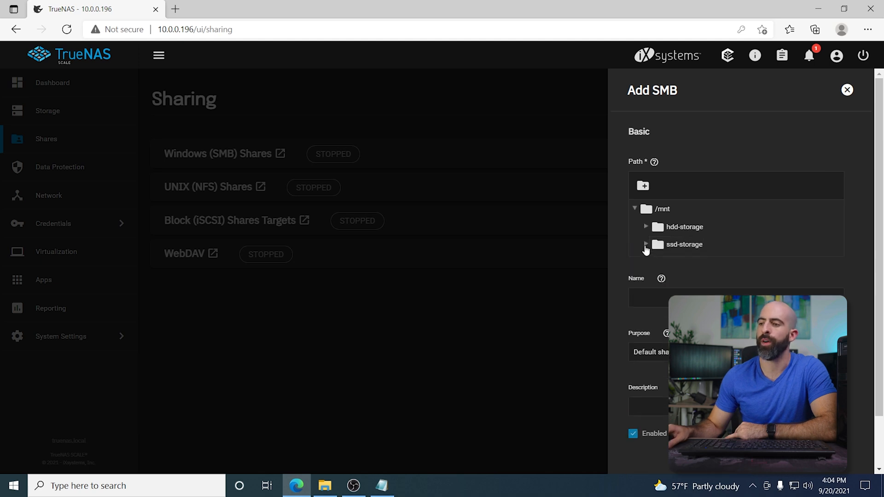
click(646, 228)
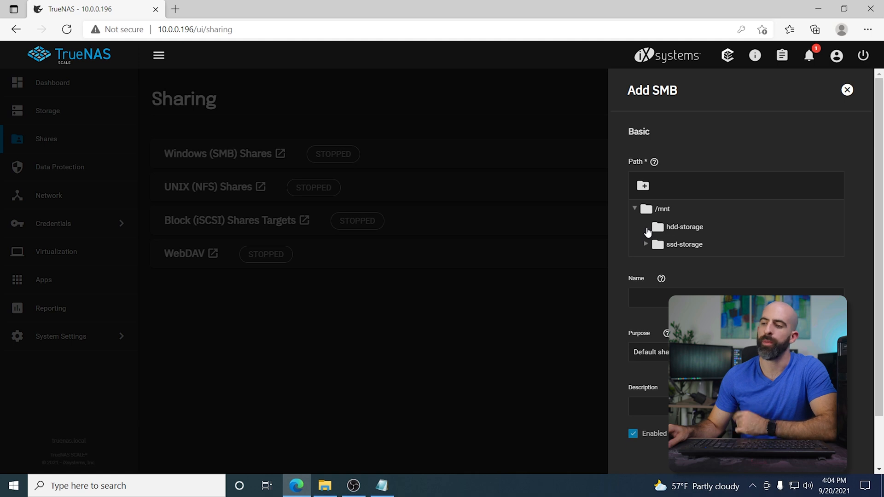
click(667, 230)
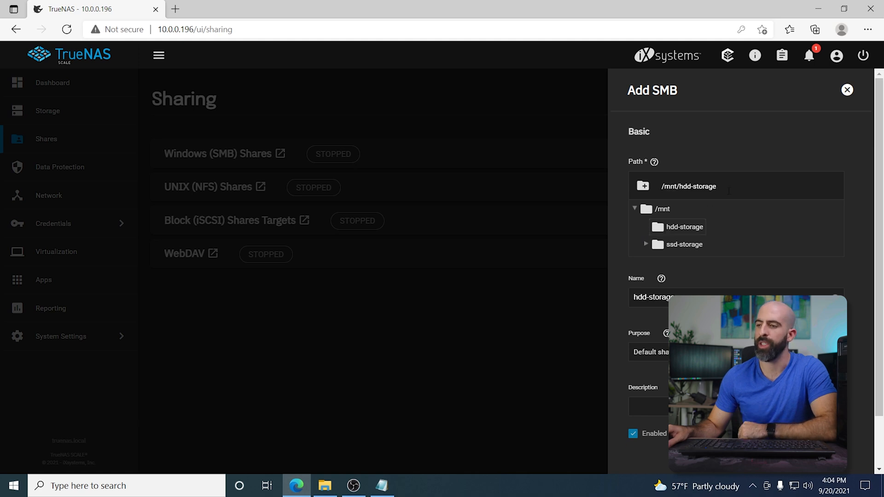
text(/)
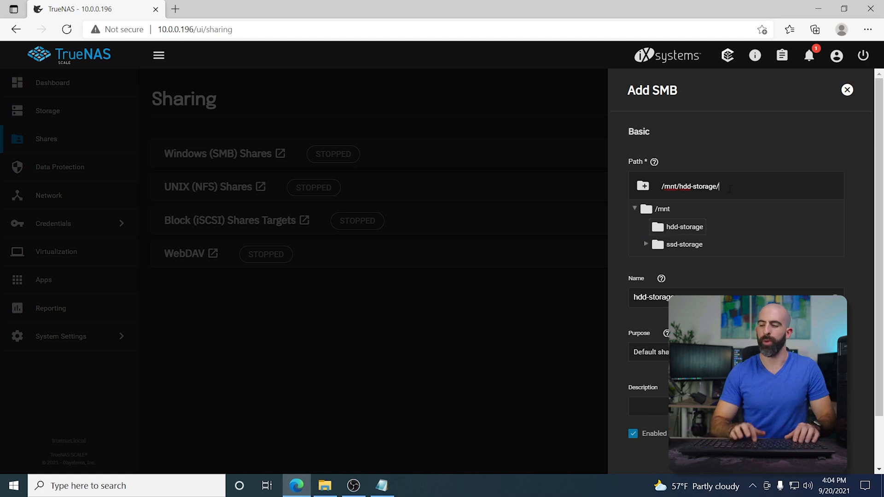
text(WindowsBackups)
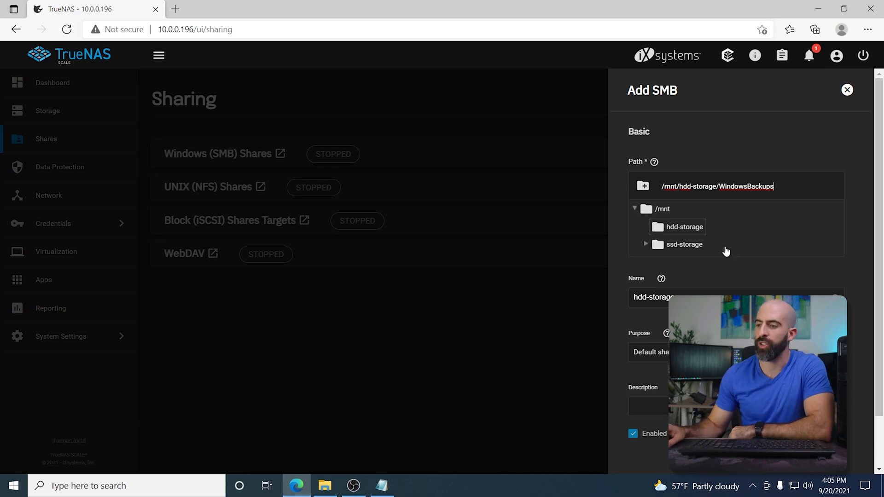
scroll(723, 261, down, 1)
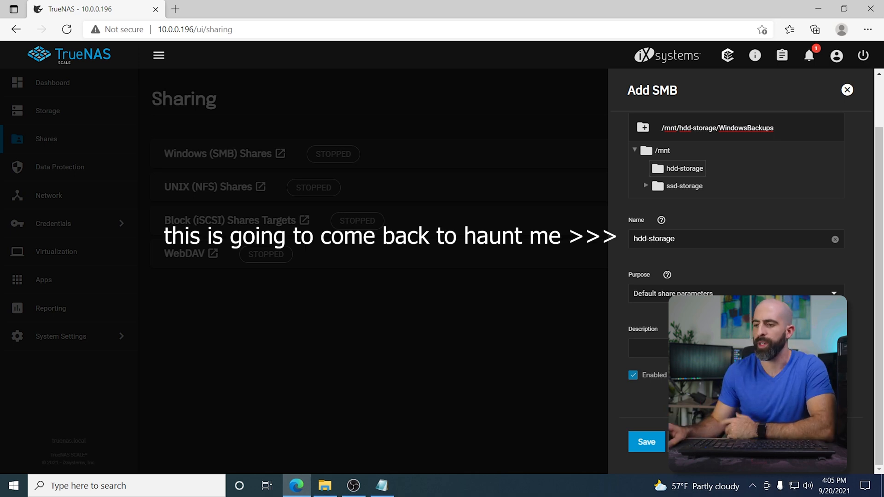
click(646, 443)
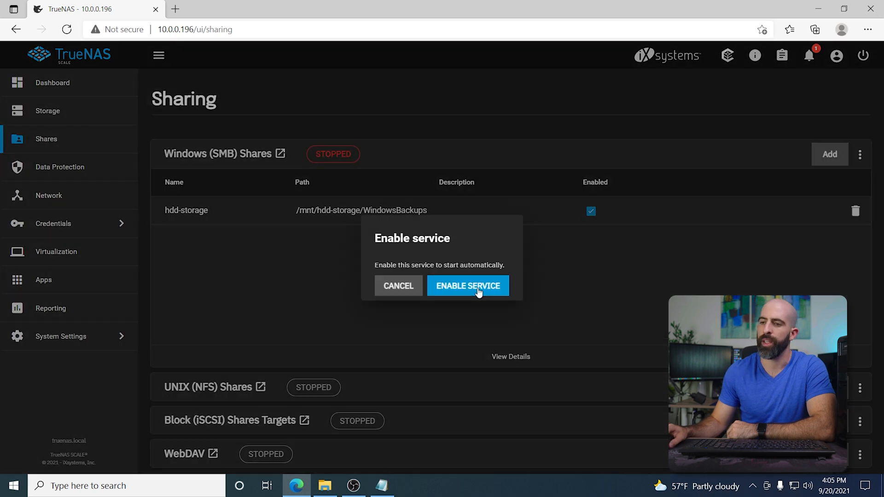
Step: Enable the SMB service to start automatically and close the service notice
click(477, 286)
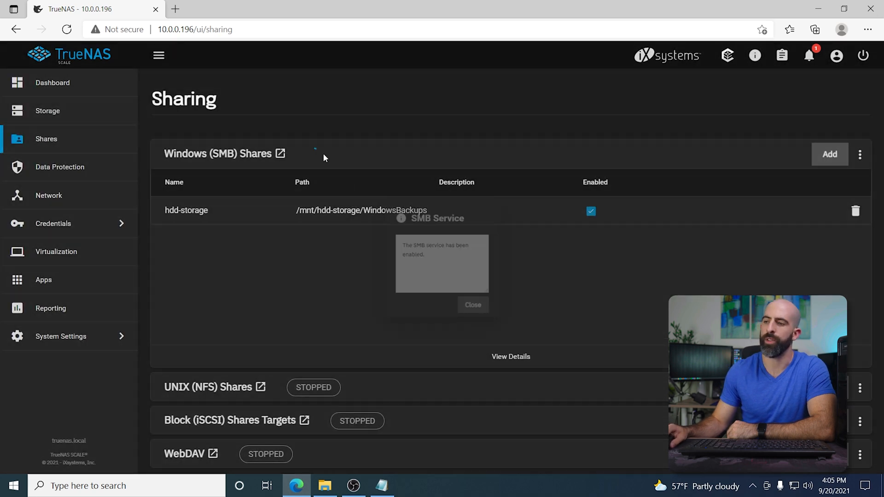
click(322, 154)
Step: Open the filesystem ACL editor for the hdd-storage share and choose to create a custom ACL
click(210, 153)
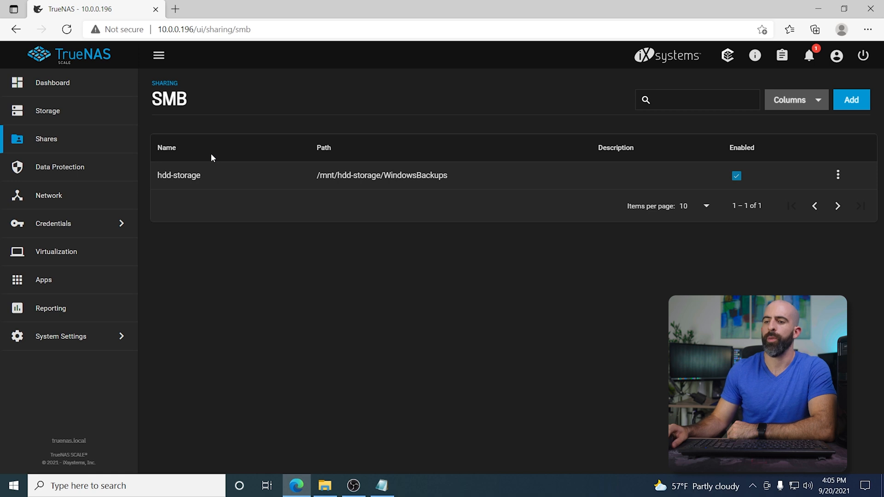
click(838, 177)
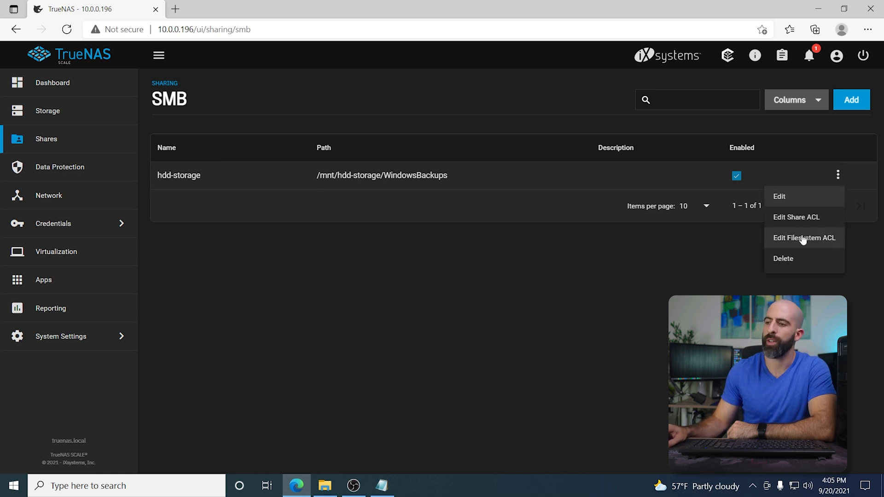
click(801, 237)
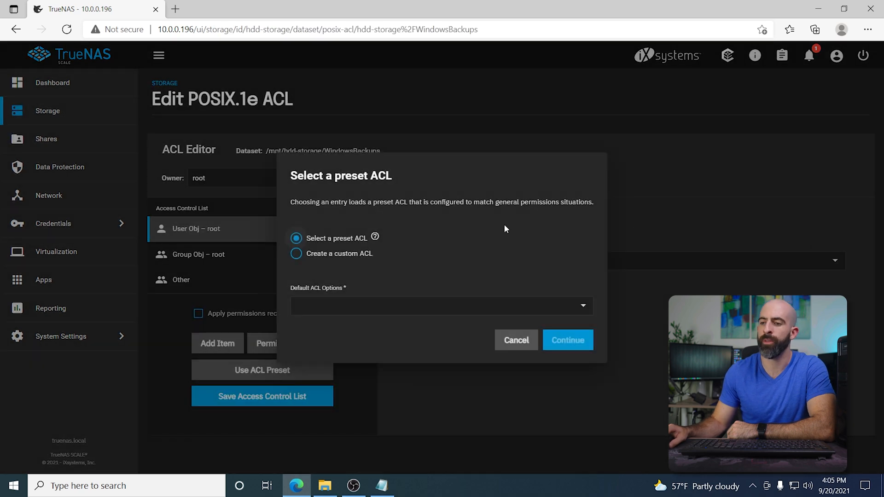
click(297, 256)
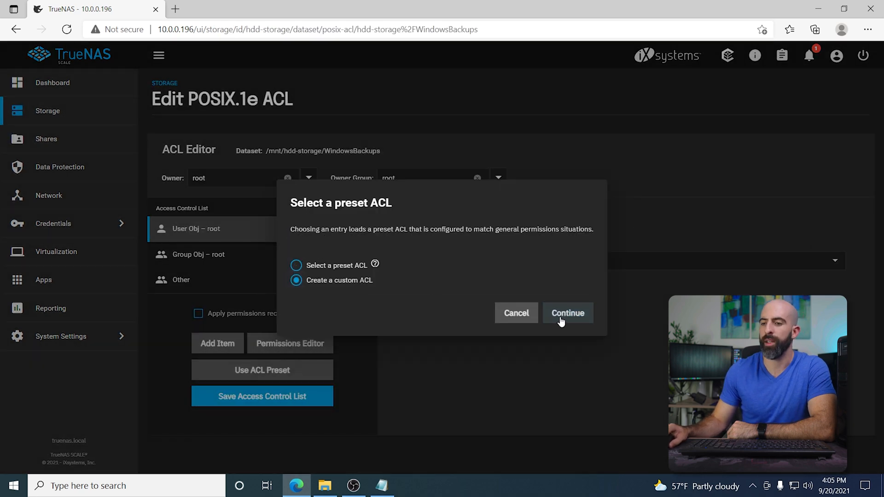
click(561, 316)
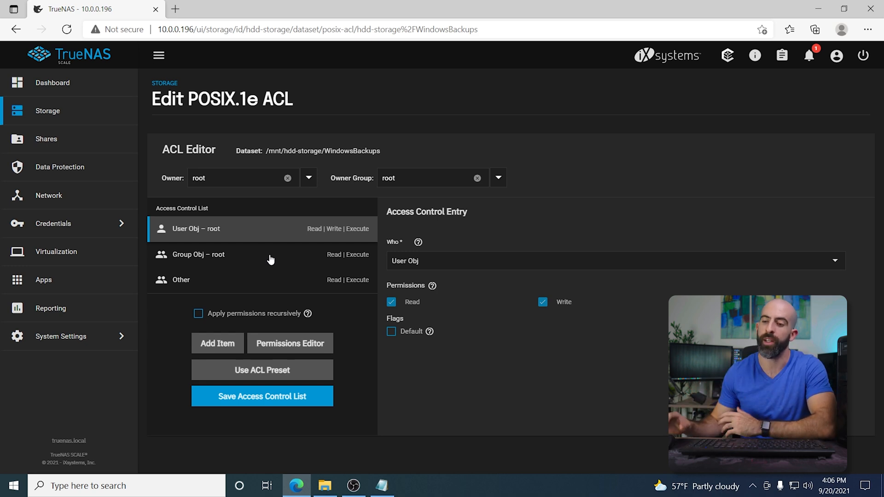
Step: Review the existing Group Obj and Other entries, then add a Mask ACL entry with Read, Write and Execute permissions
click(240, 284)
click(232, 258)
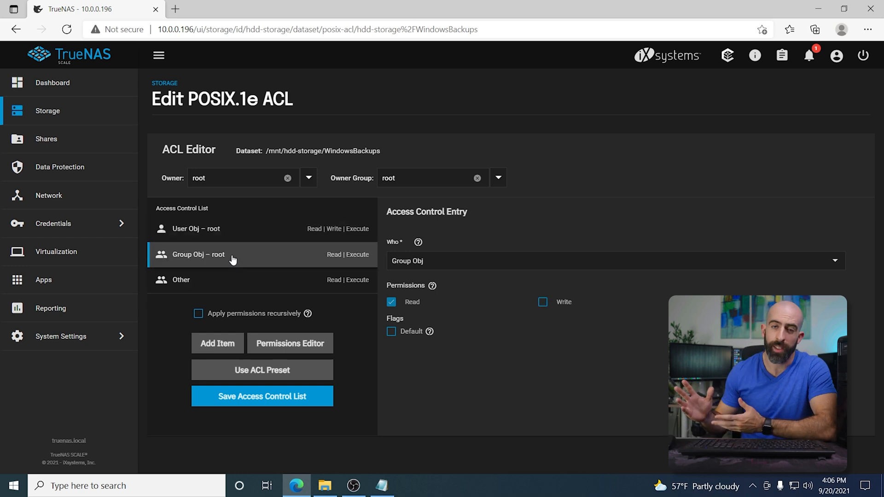
click(219, 281)
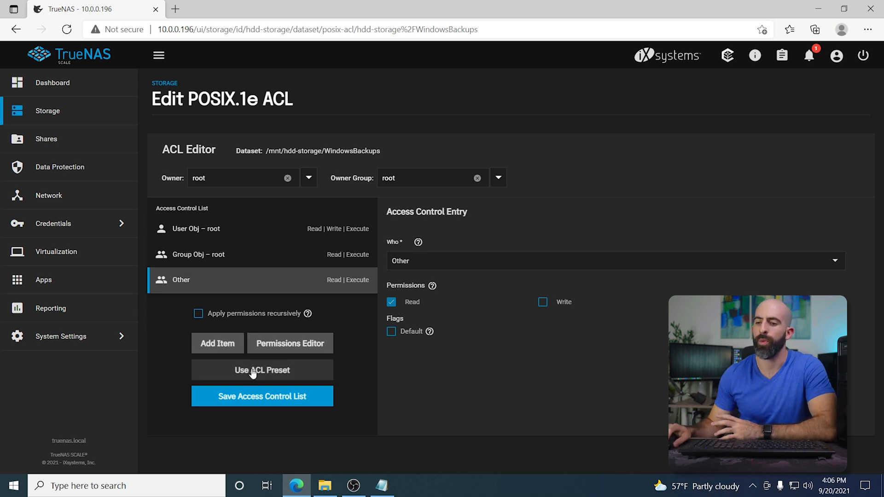
click(220, 345)
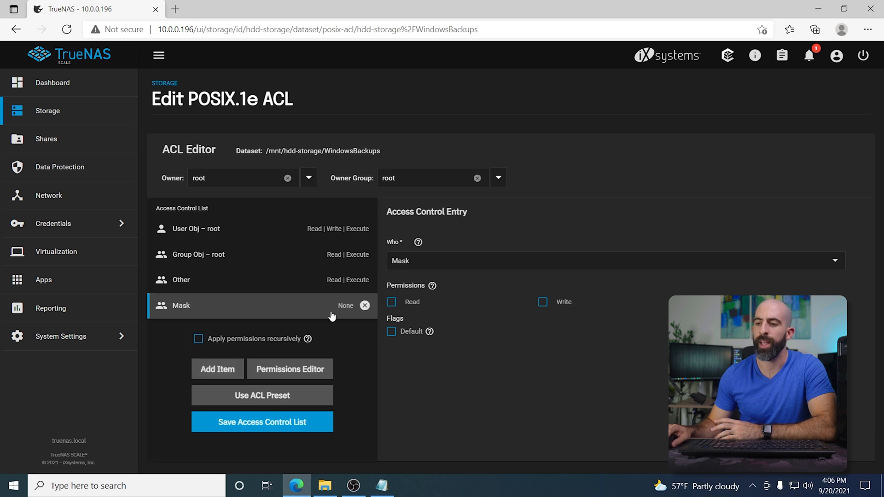
click(395, 302)
click(534, 303)
click(694, 302)
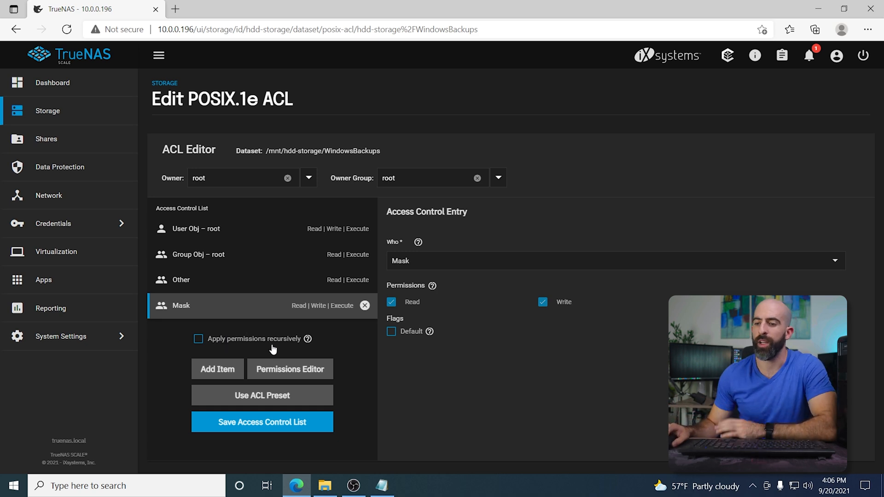
Step: Add a User ACL entry for the service user with Read, Write and Execute permissions and save the access control list
click(218, 369)
click(452, 262)
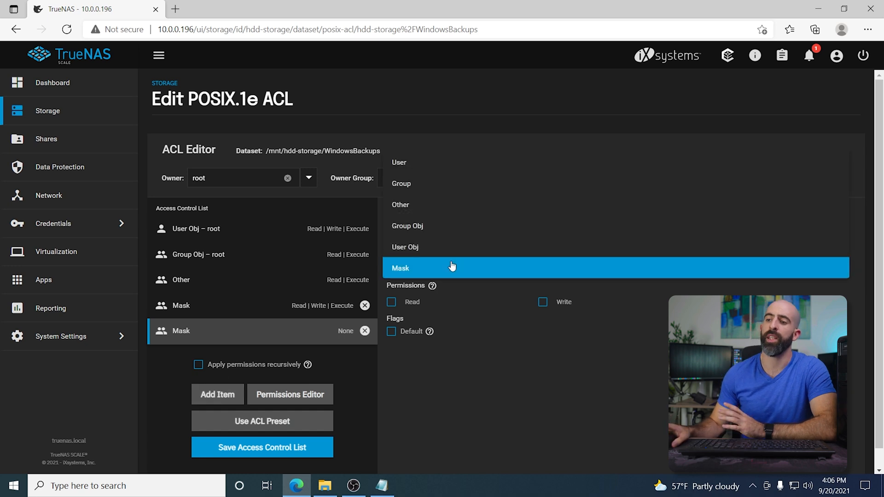
click(425, 166)
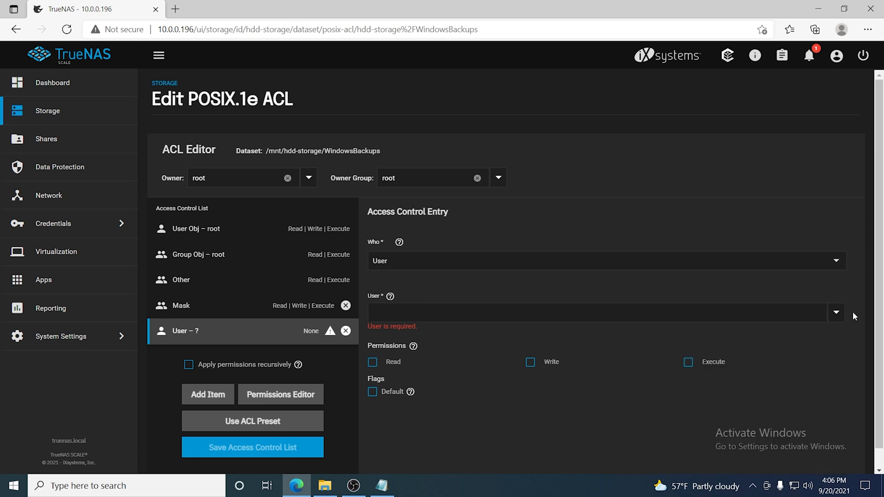
click(836, 313)
scroll(813, 355, down, 8)
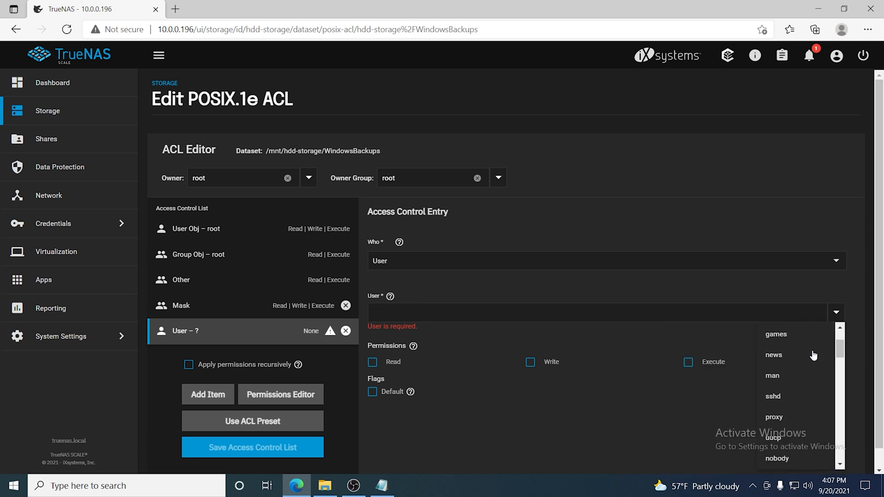
scroll(813, 354, down, 10)
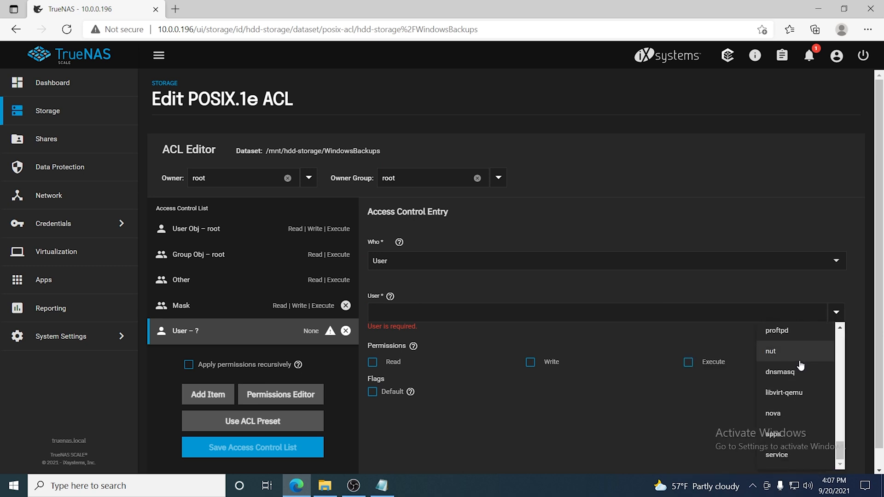
click(781, 456)
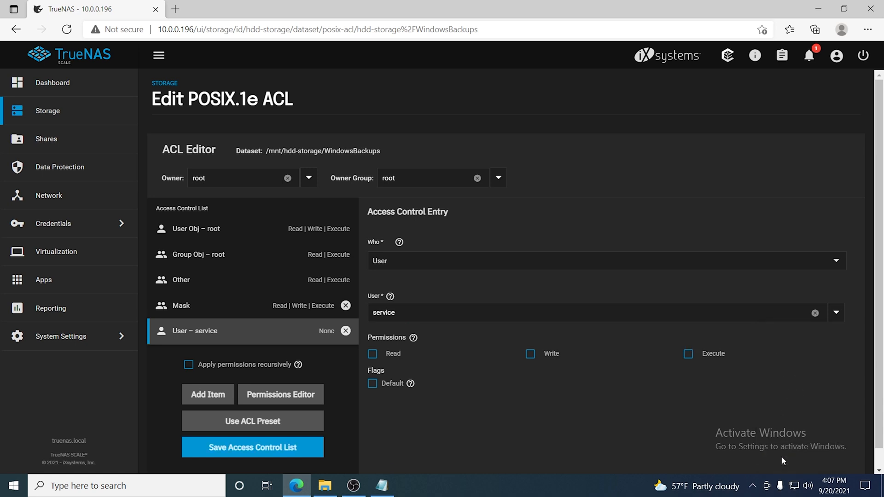
click(372, 354)
click(530, 354)
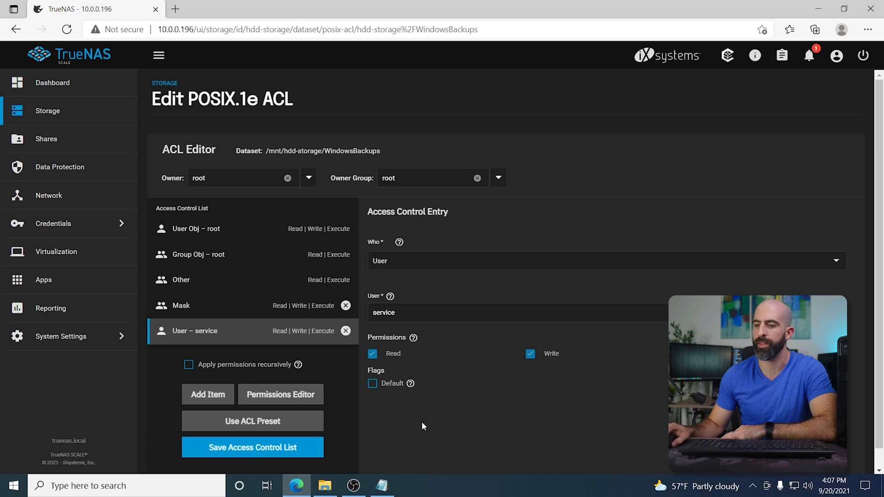
click(300, 445)
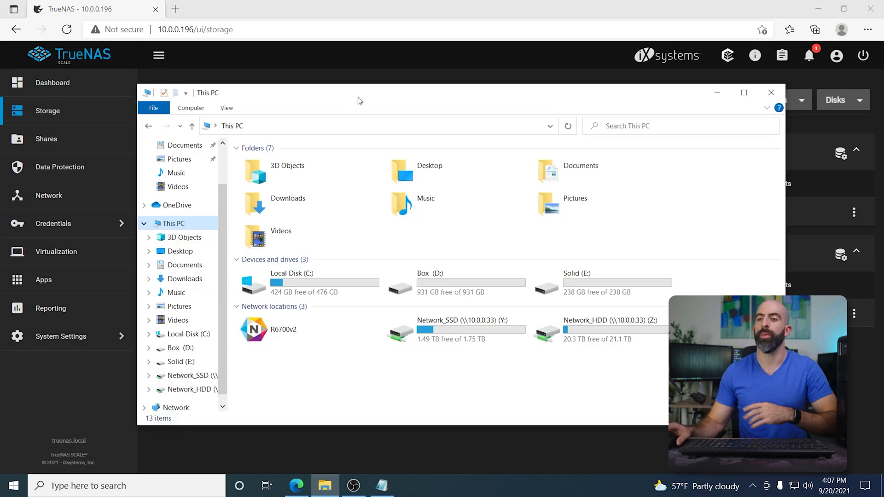
Step: Try to open \\10.0.0.196\WindowsBackups in File Explorer, signing in with the service account password and remembering credentials, then close the error
click(296, 125)
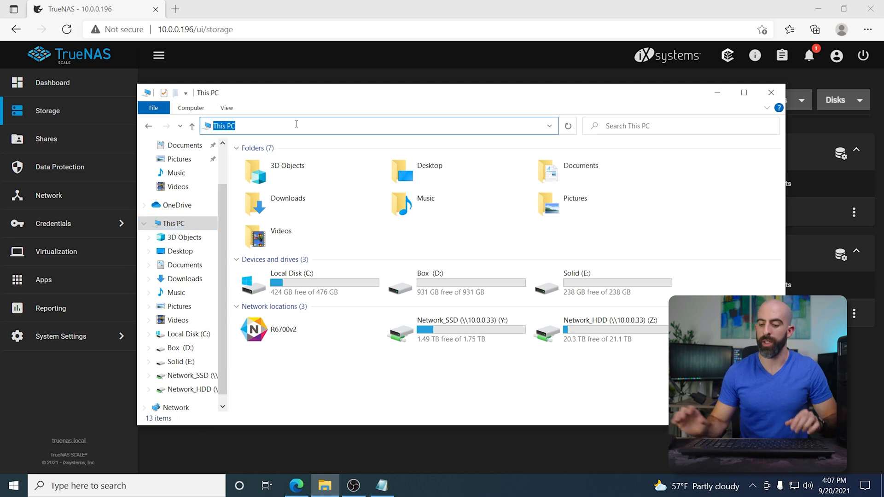
text(\10)
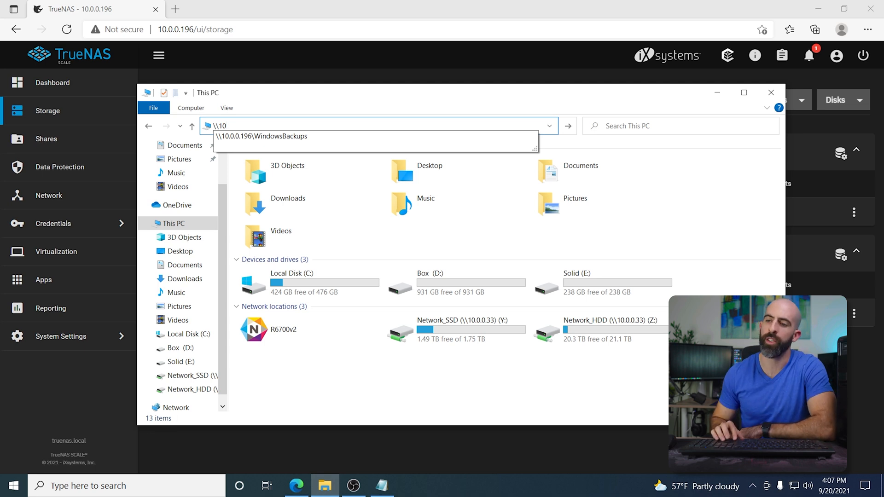
key(Down)
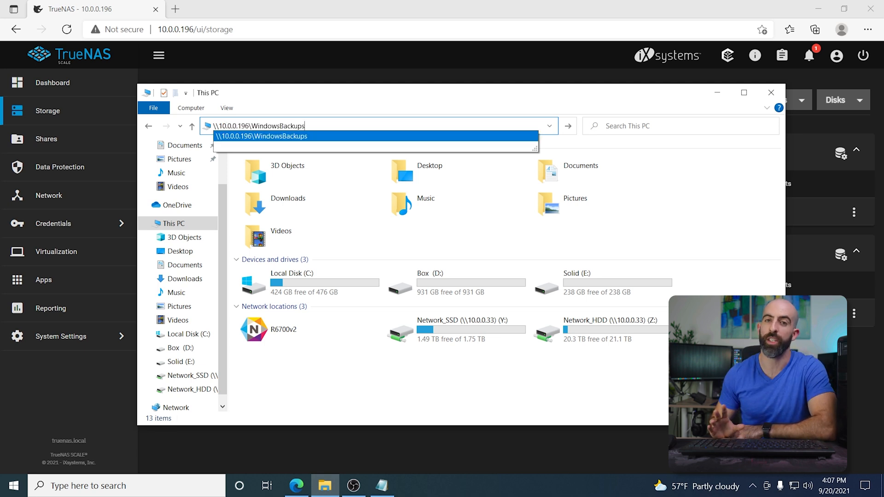
key(Return)
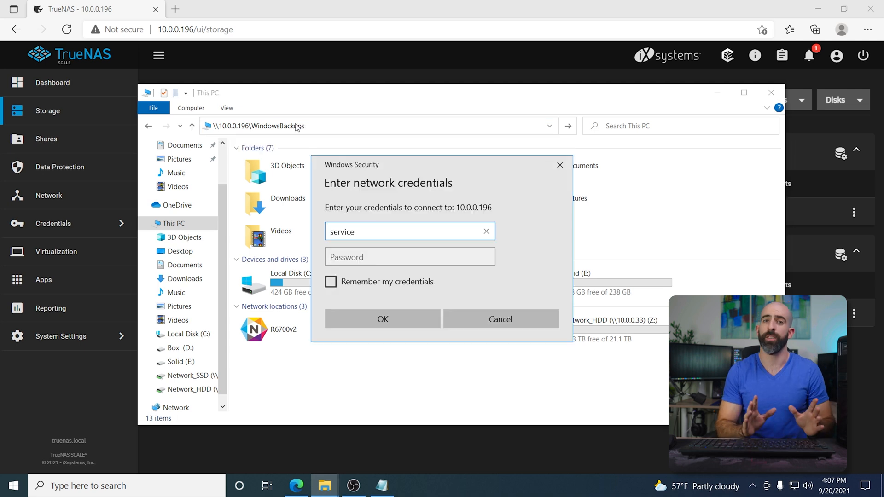
key(Tab)
text(********)
click(331, 281)
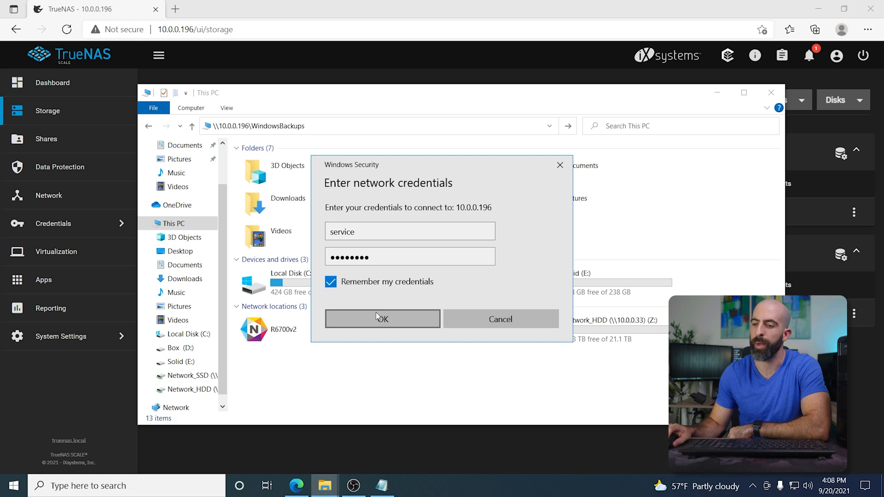
click(383, 320)
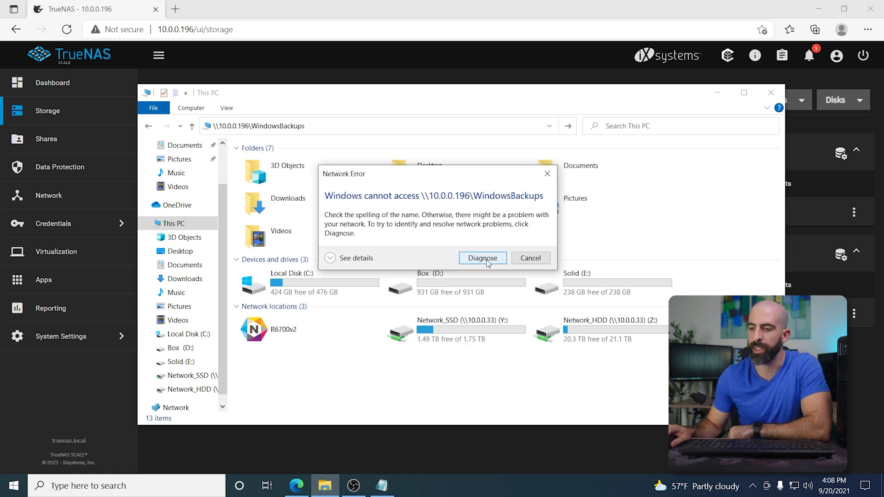
click(525, 258)
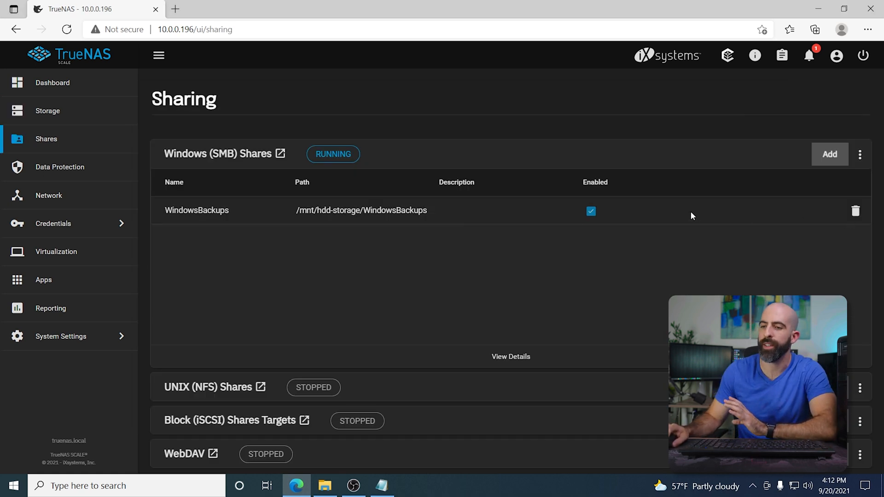
Step: Bring up the WindowsBackups network share in File Explorer alongside its SMB settings
click(211, 210)
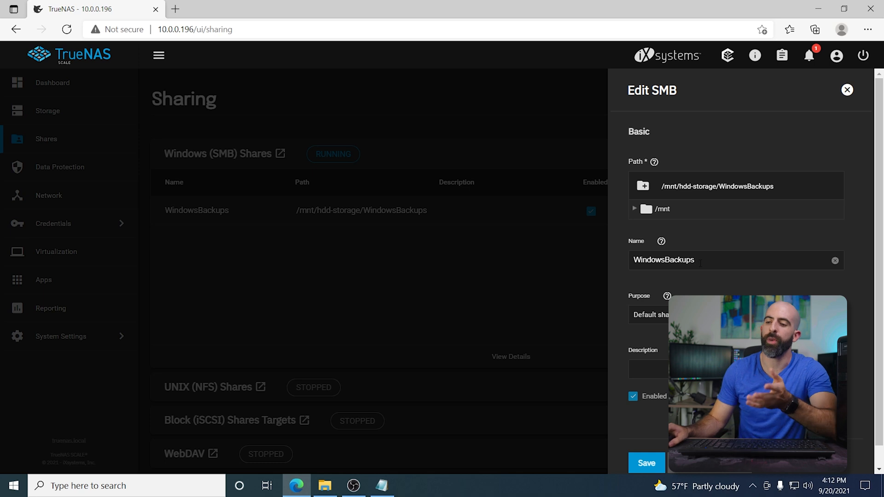
click(325, 485)
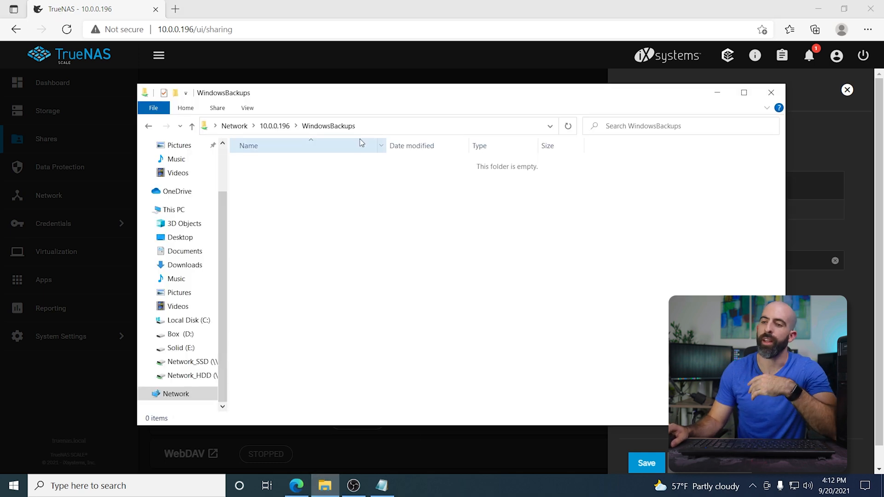
click(371, 125)
click(350, 130)
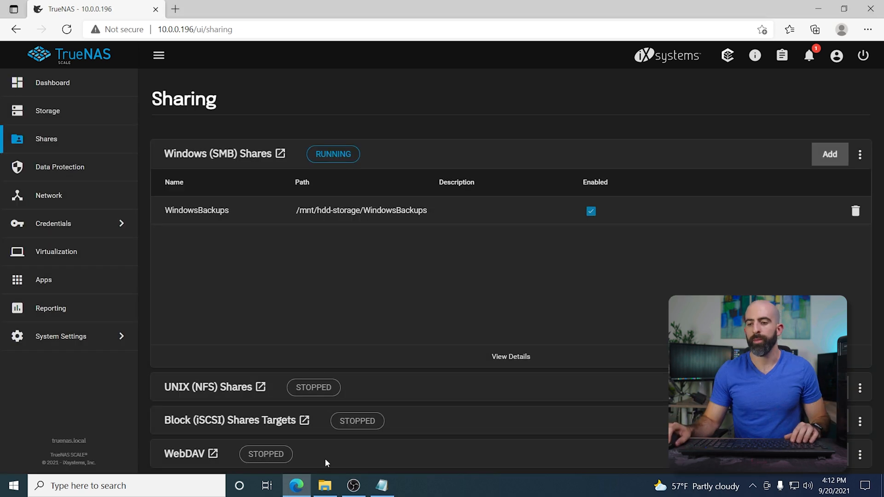
click(325, 485)
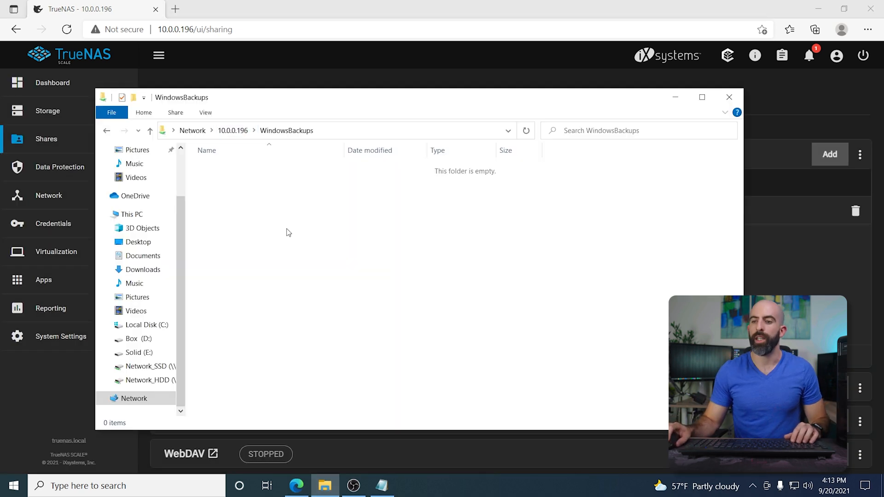
Step: Create a new folder in the WindowsBackups share and open it
right_click(275, 233)
click(408, 363)
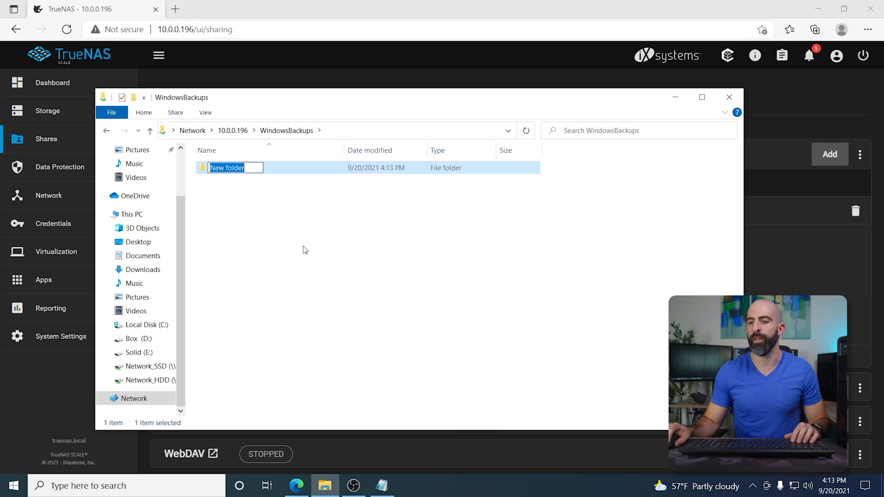
key(Return)
key(Return)
Step: Create a text document named hello inside the new folder
right_click(247, 196)
mouse_move(330, 327)
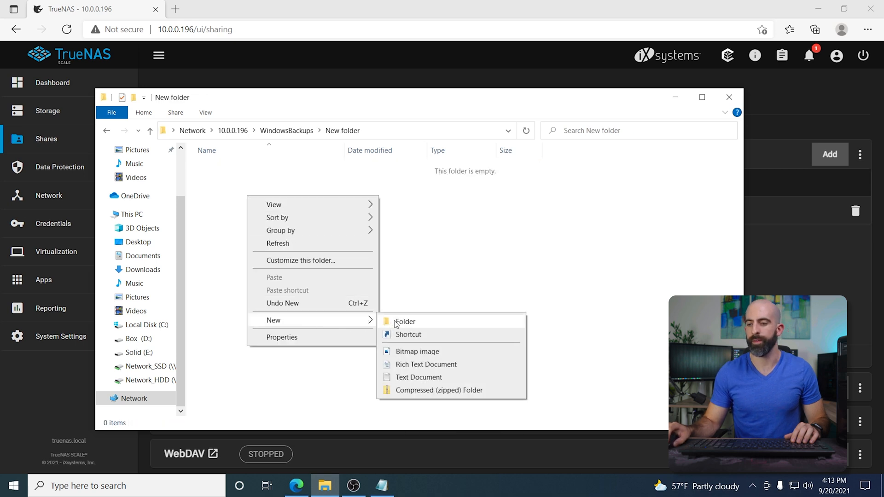
click(412, 377)
text(hello)
key(Return)
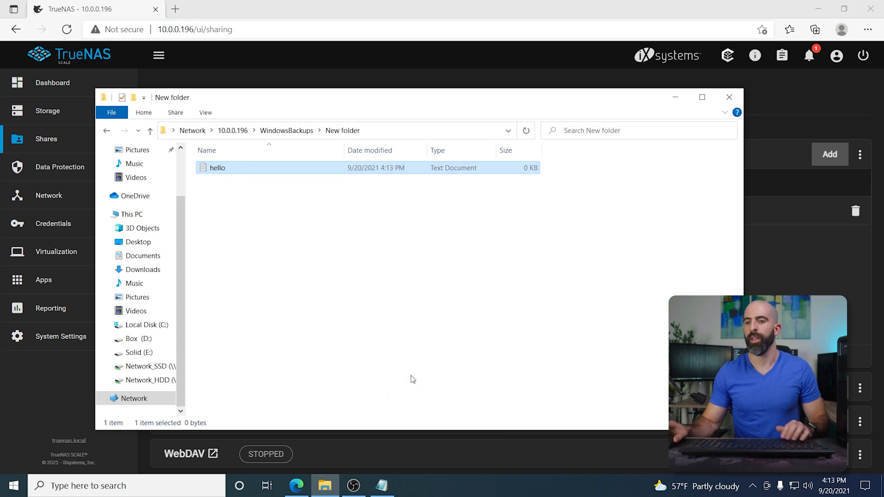
Step: Return to the WindowsBackups share and permanently delete the new folder
click(295, 131)
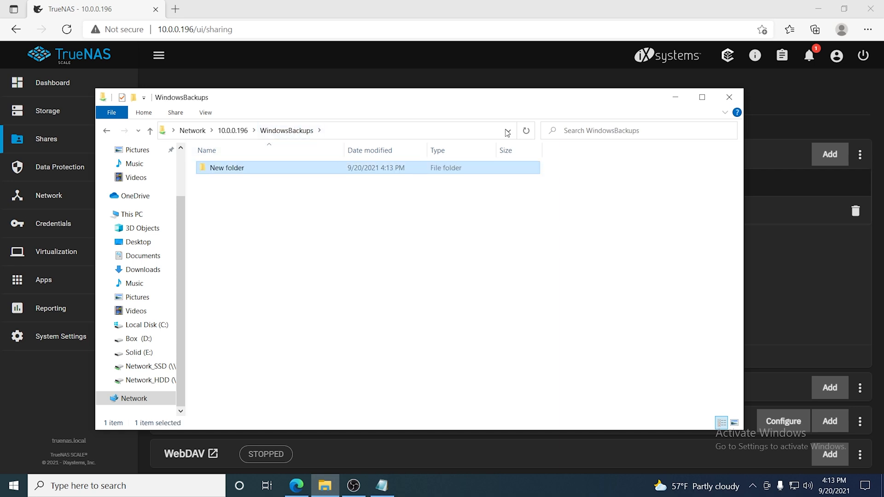
right_click(224, 171)
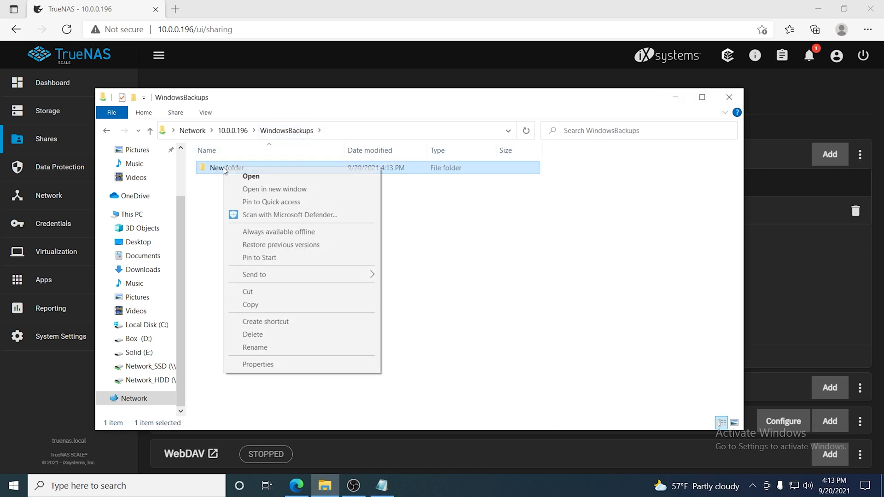
click(259, 336)
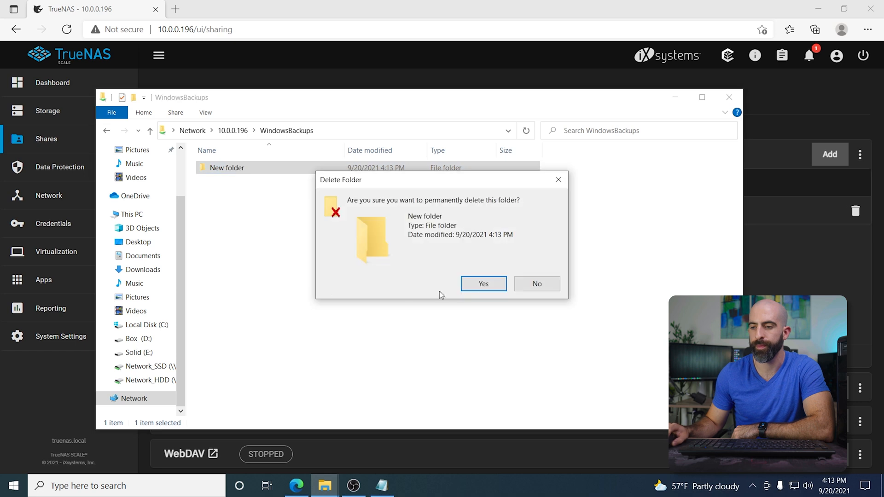
click(479, 284)
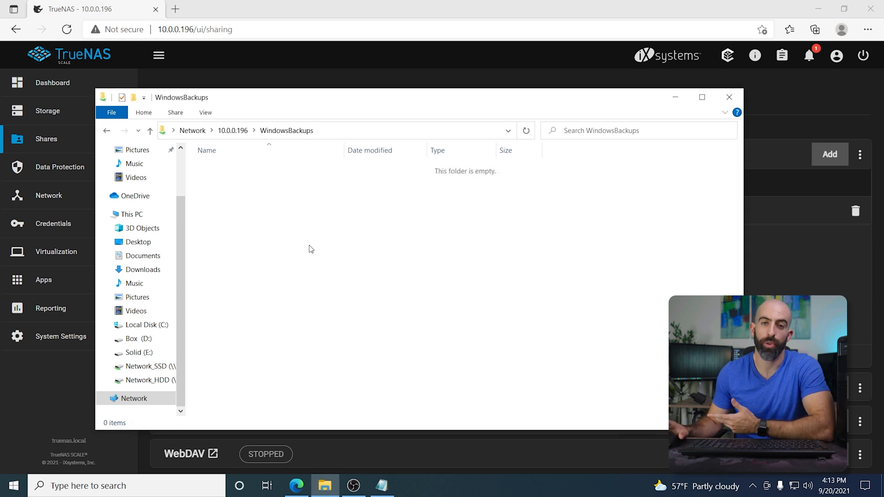
Step: Minimize the open windows and open Windows Backup settings by searching for backup
click(675, 98)
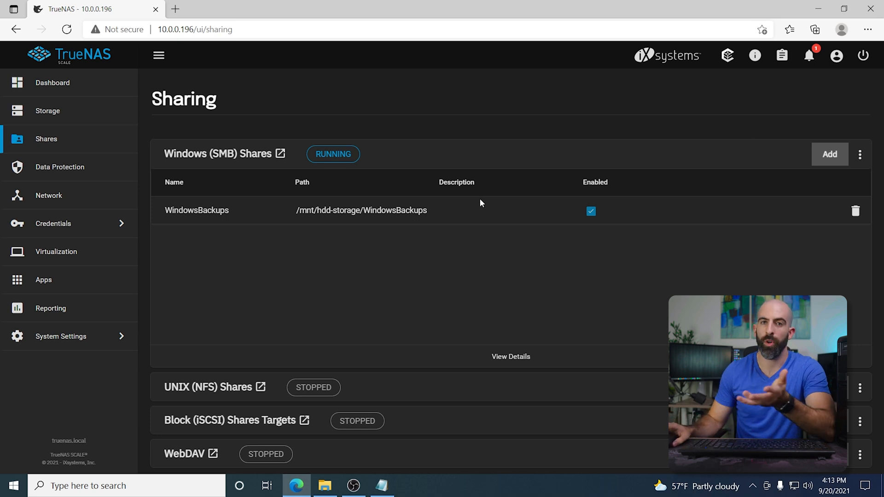
click(818, 8)
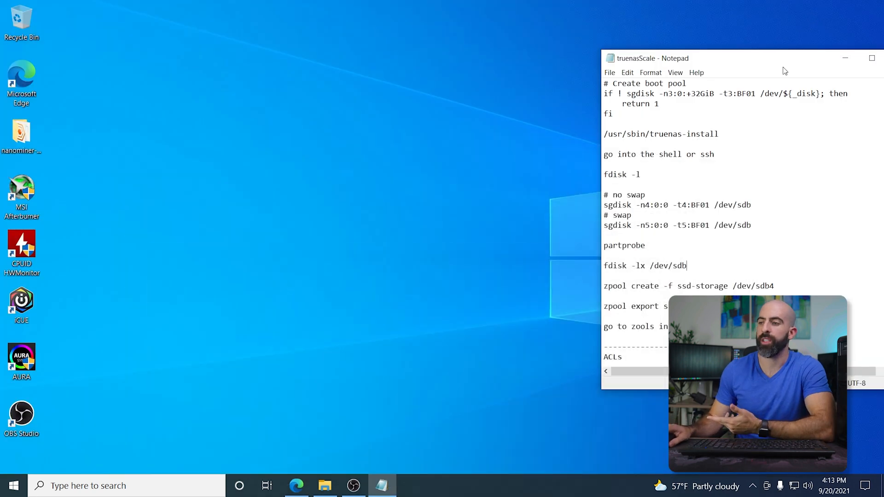
click(845, 58)
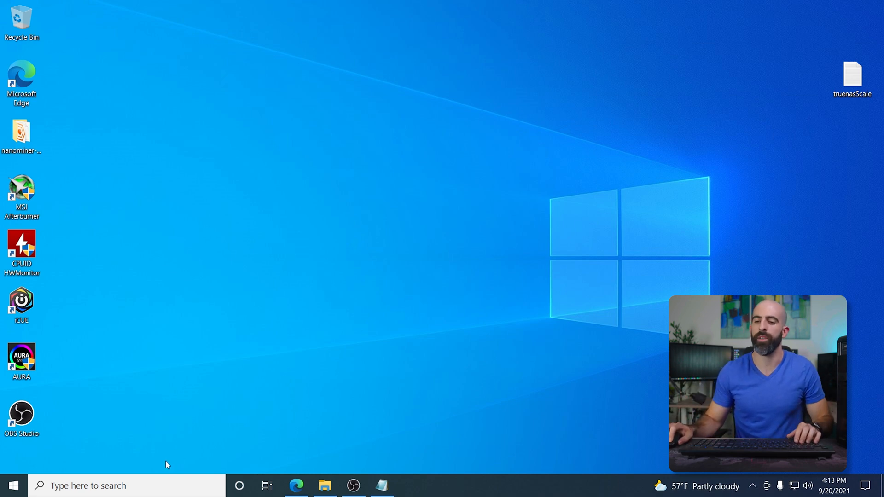
click(161, 484)
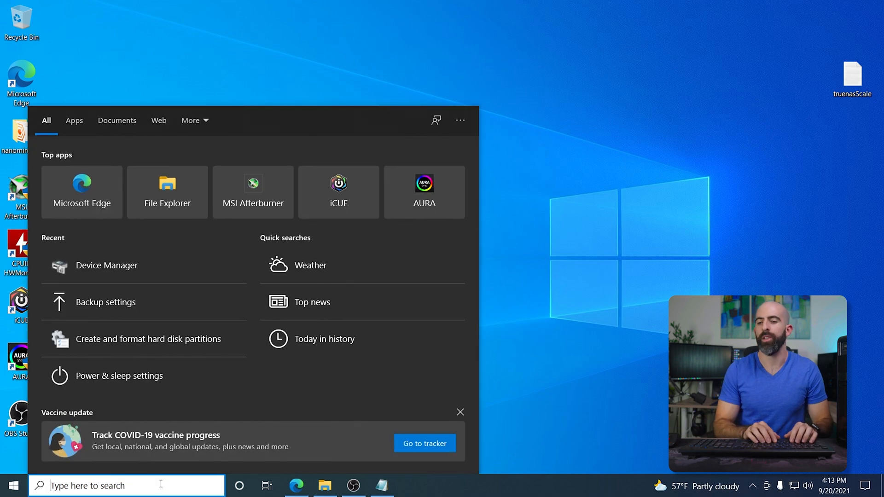
text(backup)
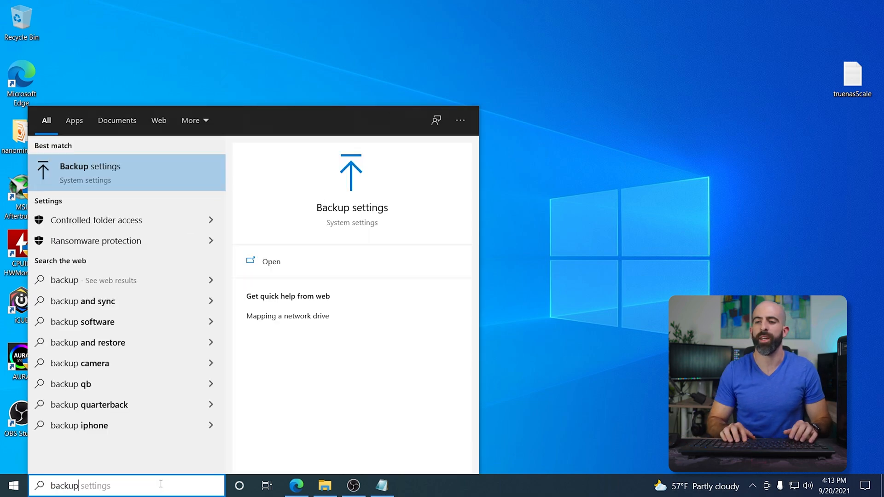
key(Return)
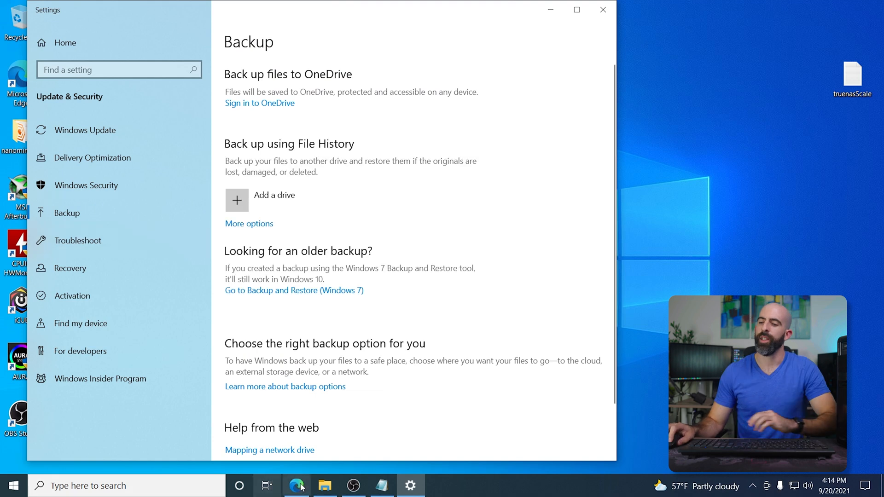
Step: Map network drive X: to \\10.0.0.196\WindowsBackups from This PC, connecting using different credentials
click(321, 486)
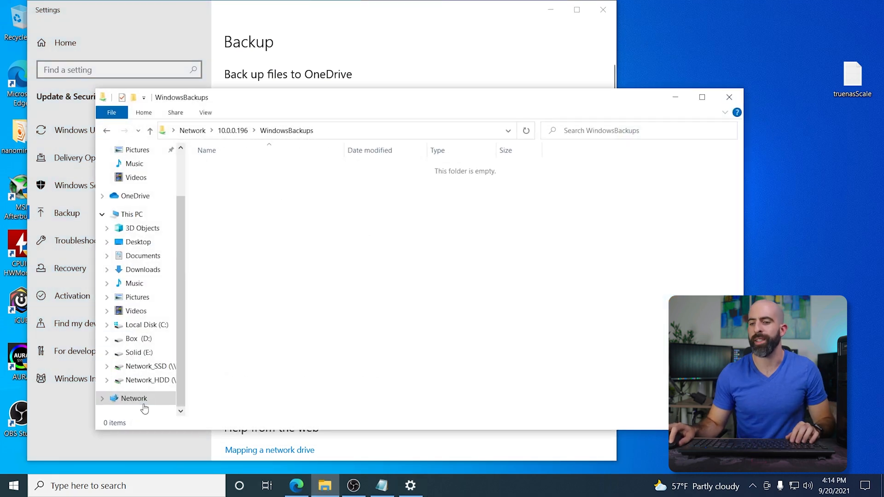
click(132, 214)
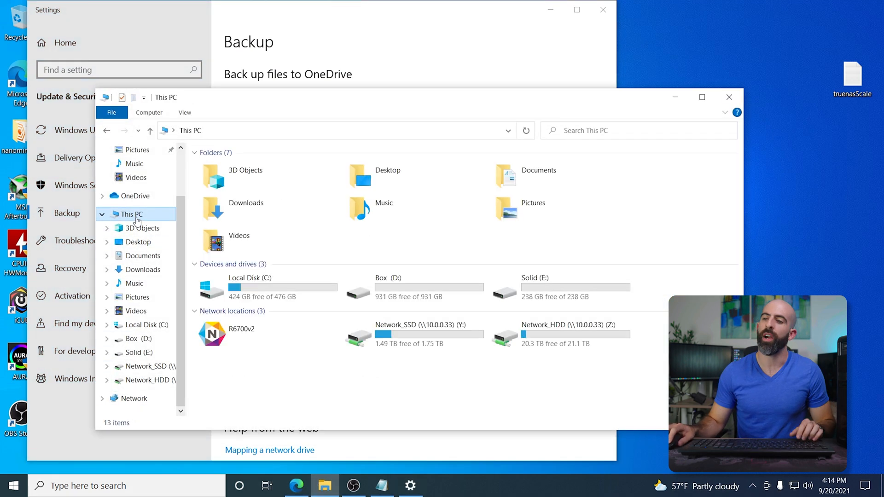
click(140, 113)
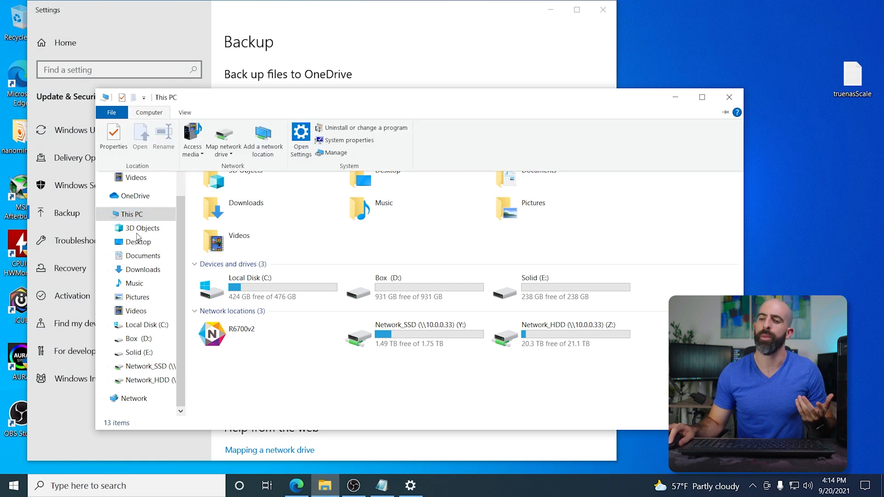
click(224, 152)
click(234, 167)
text(\\10.0.)
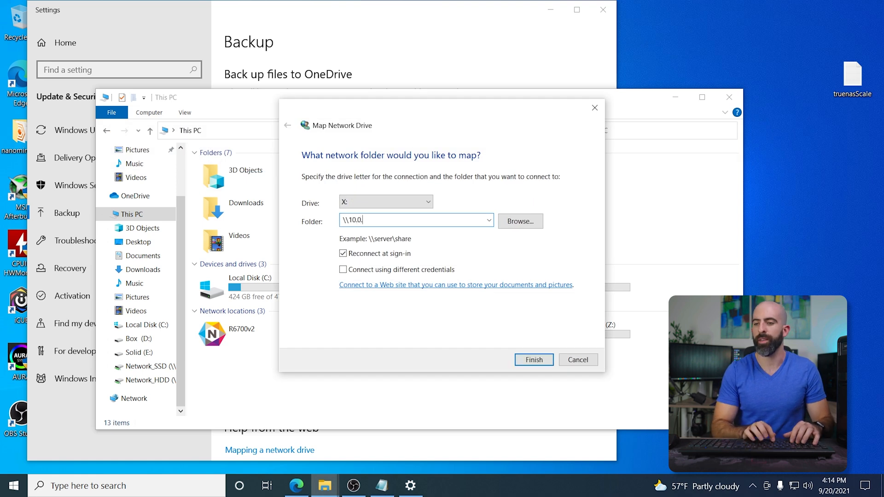
text(0.196)
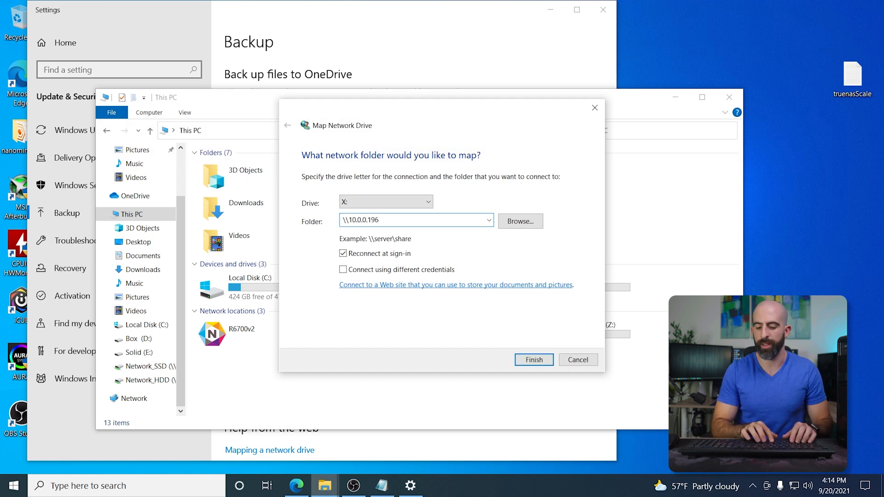
text(\WindowsBackups)
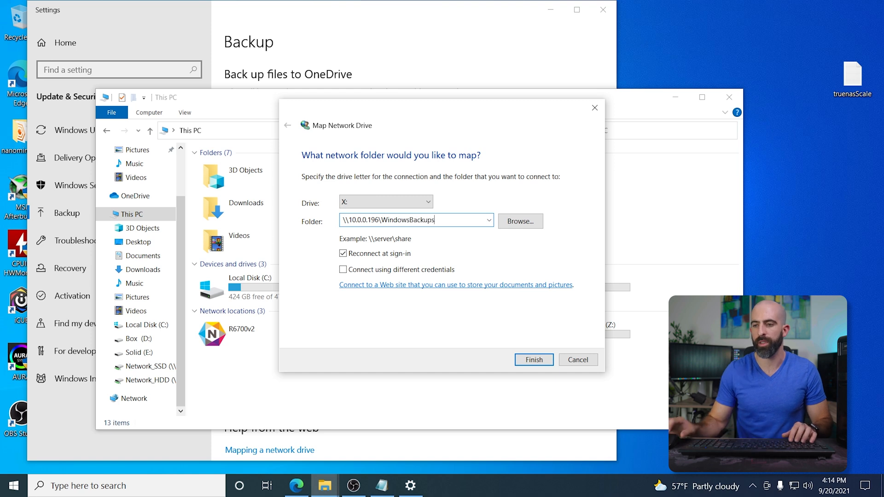
click(534, 360)
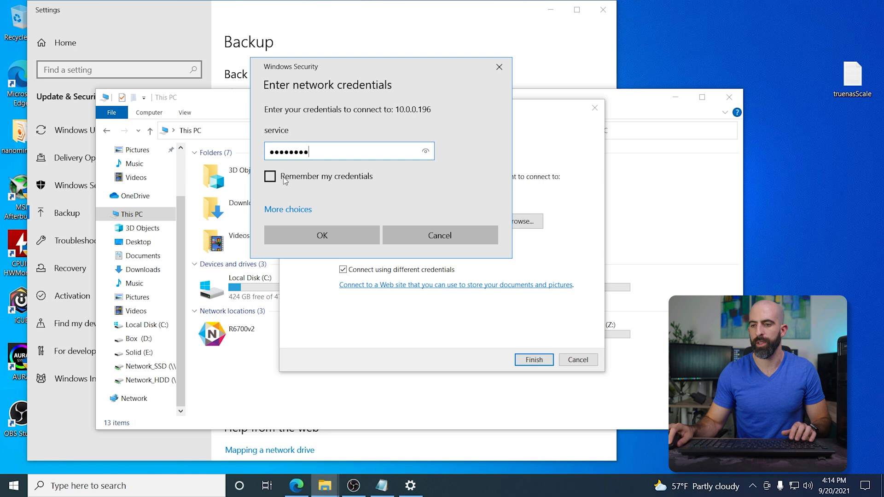
key(Return)
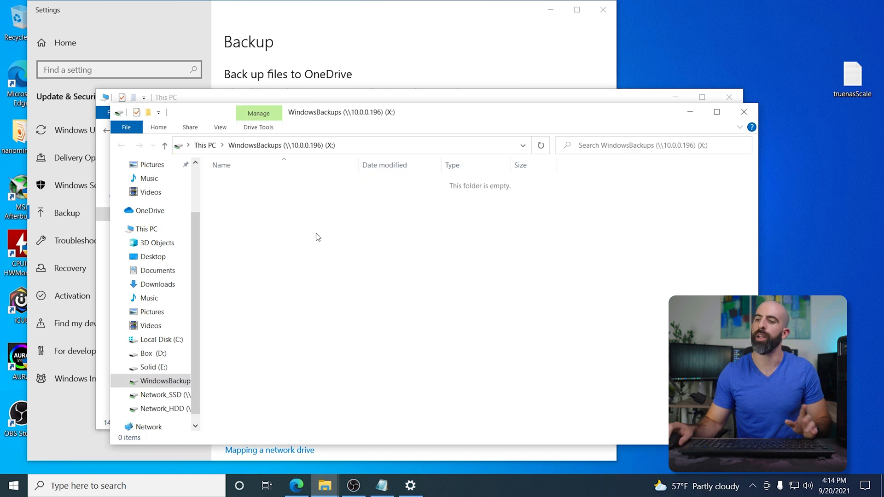
Step: Add the WindowsBackups (X:) drive as the File History backup drive and review its backup options
click(734, 110)
click(239, 204)
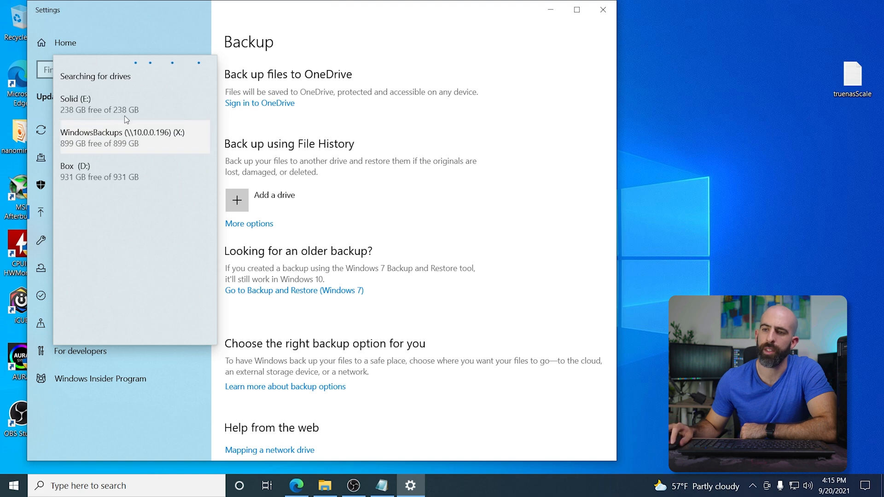
click(116, 138)
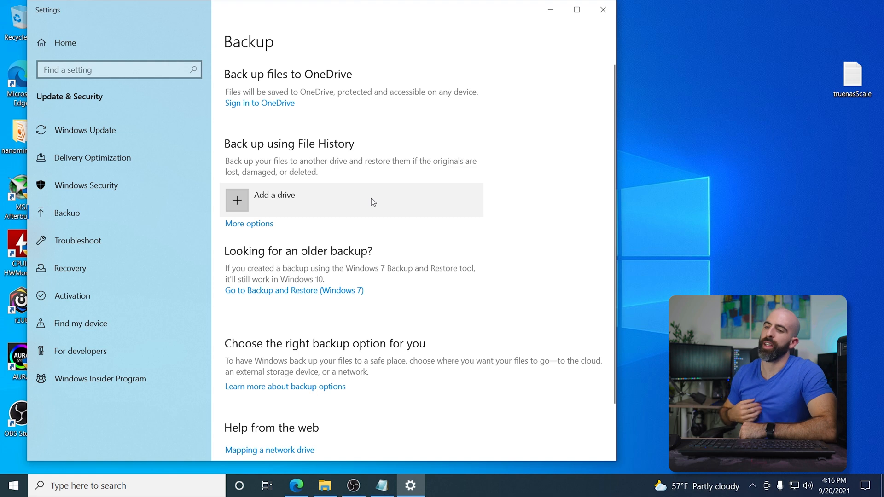
click(250, 223)
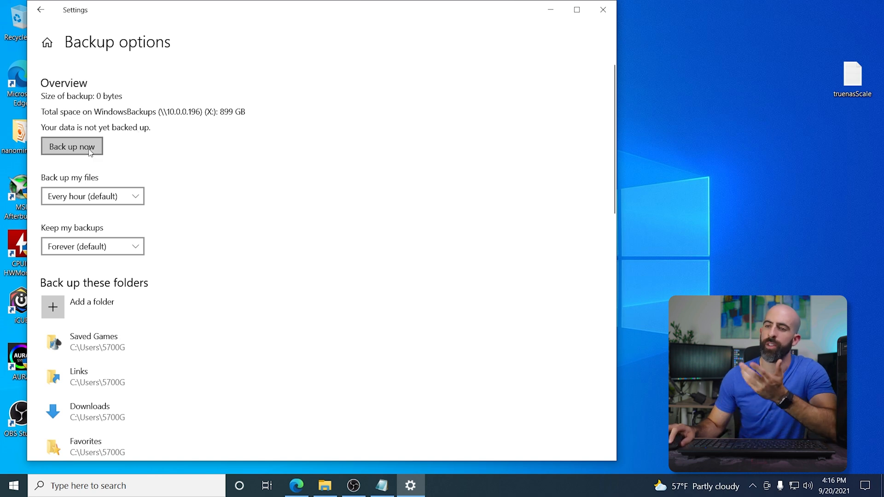
click(40, 9)
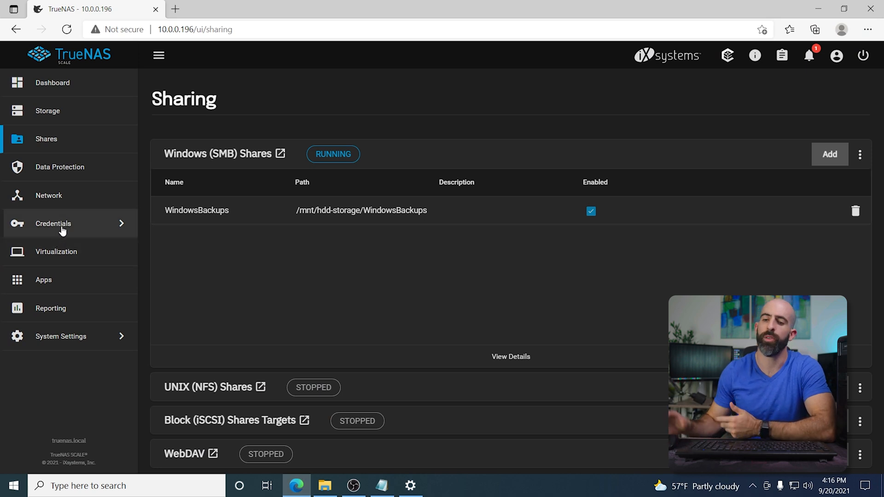
Step: Choose hdd-storage as the pool for Apps
click(57, 252)
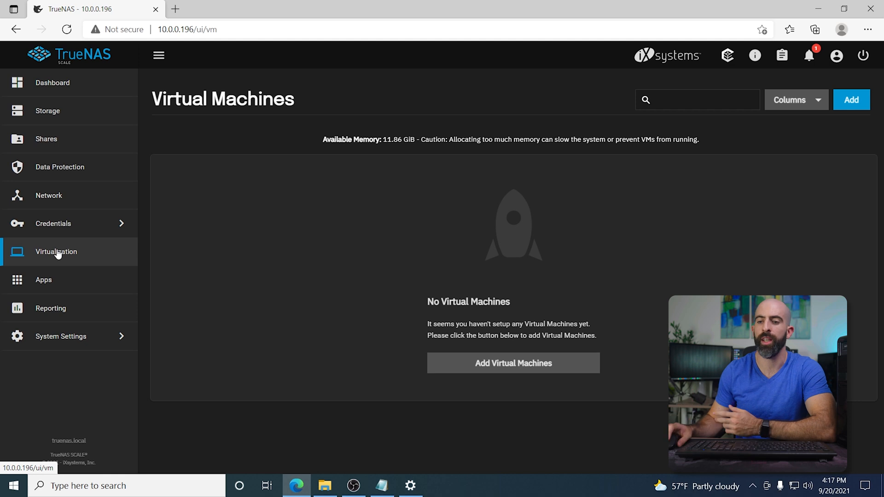
click(51, 280)
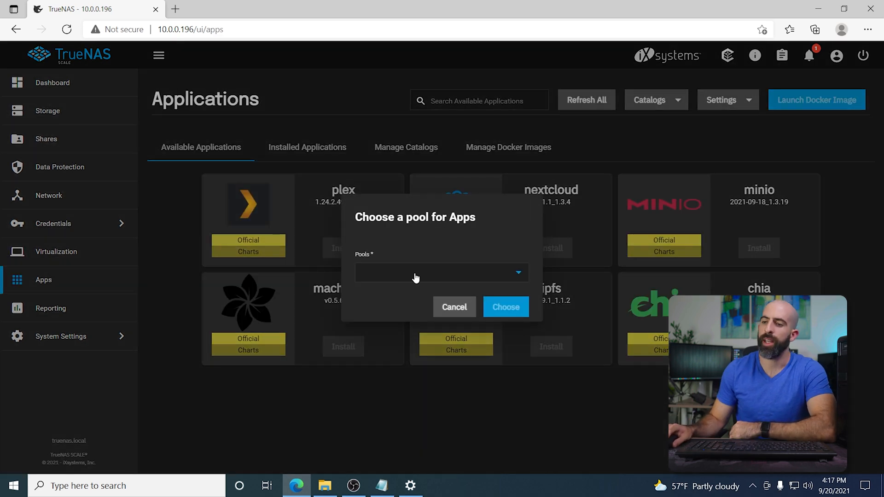
click(413, 276)
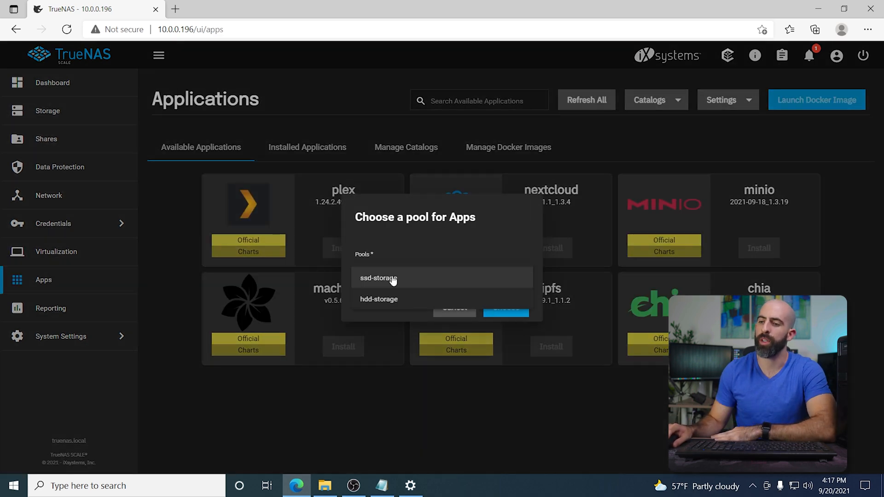
click(386, 300)
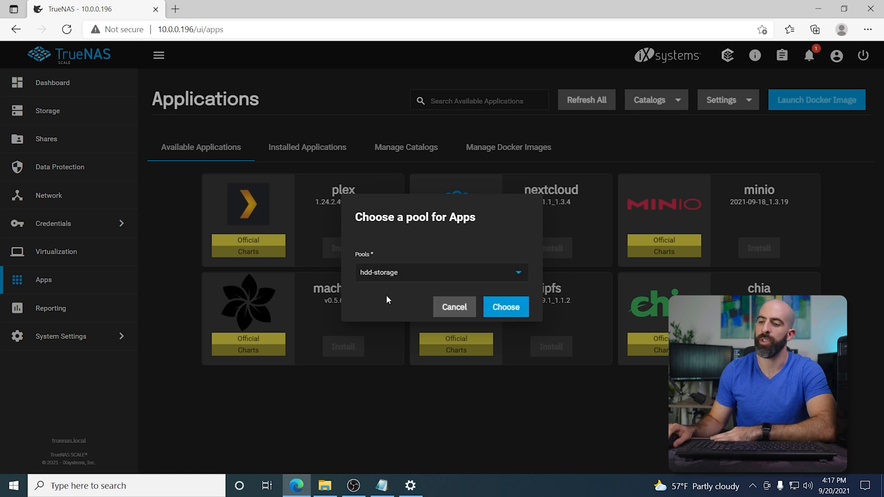
click(496, 309)
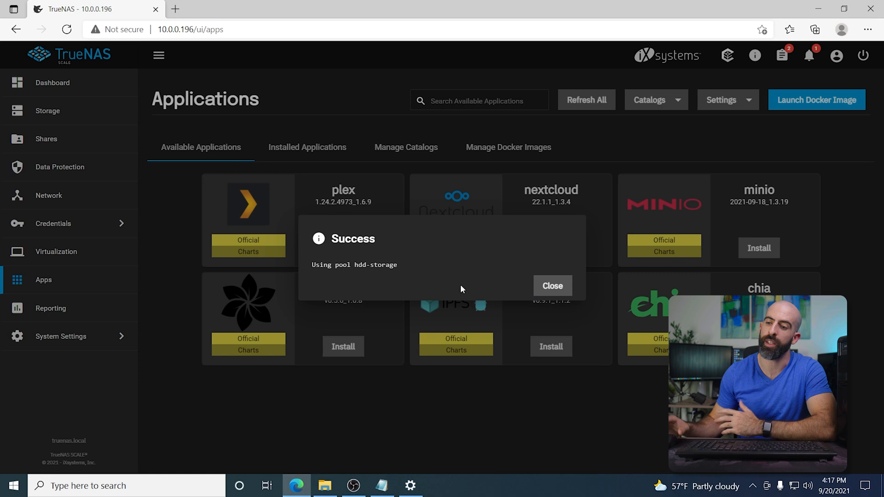
click(546, 290)
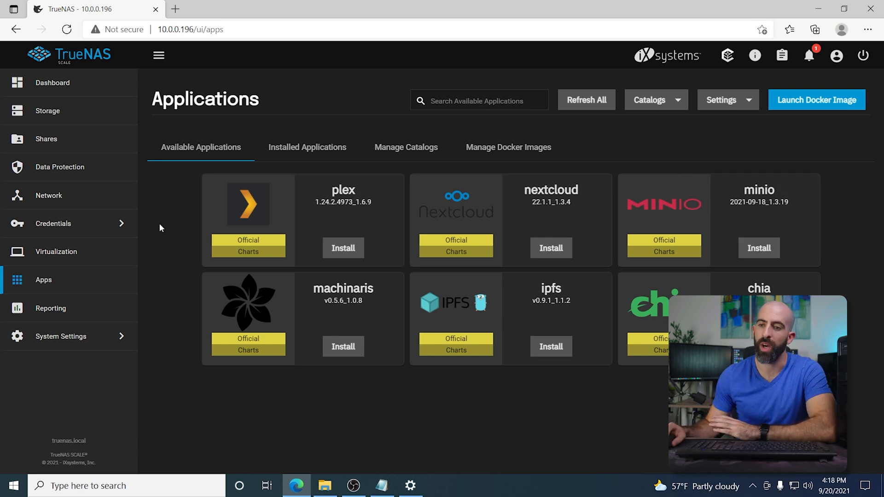
Step: Start adding a virtual machine with Linux as guest operating system and the name Linux
click(28, 253)
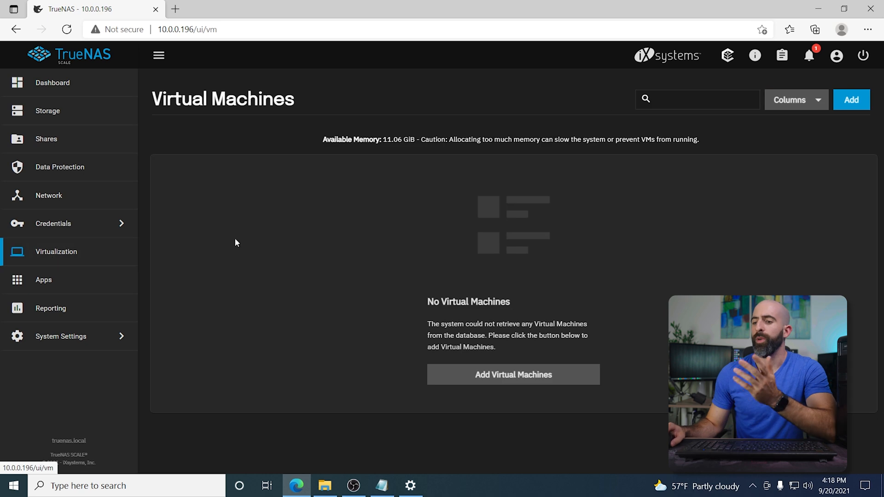
click(501, 374)
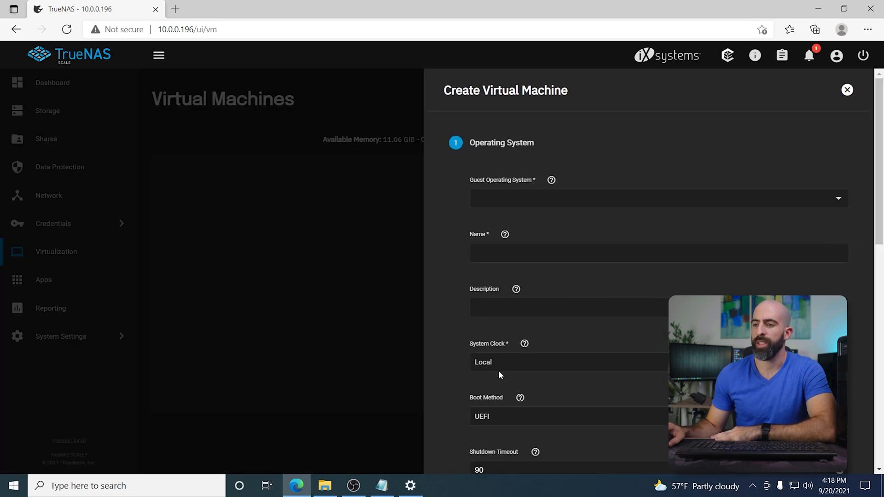
click(634, 197)
click(604, 225)
click(577, 252)
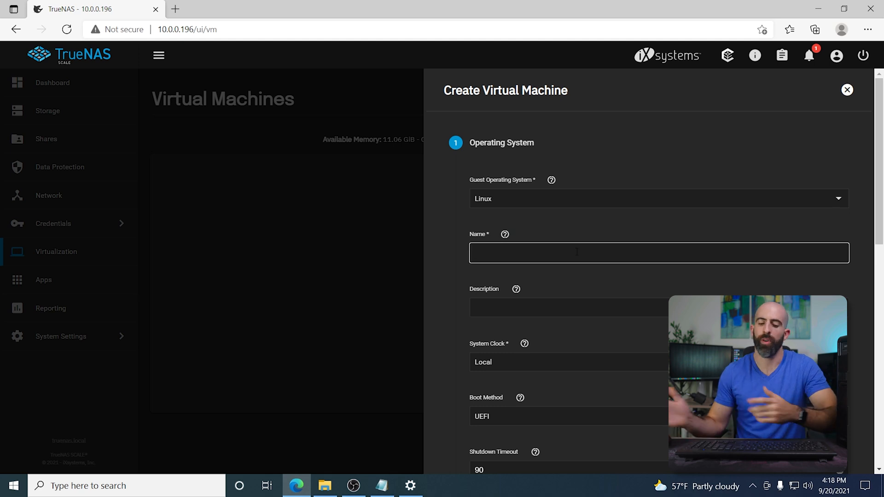
text(Linux)
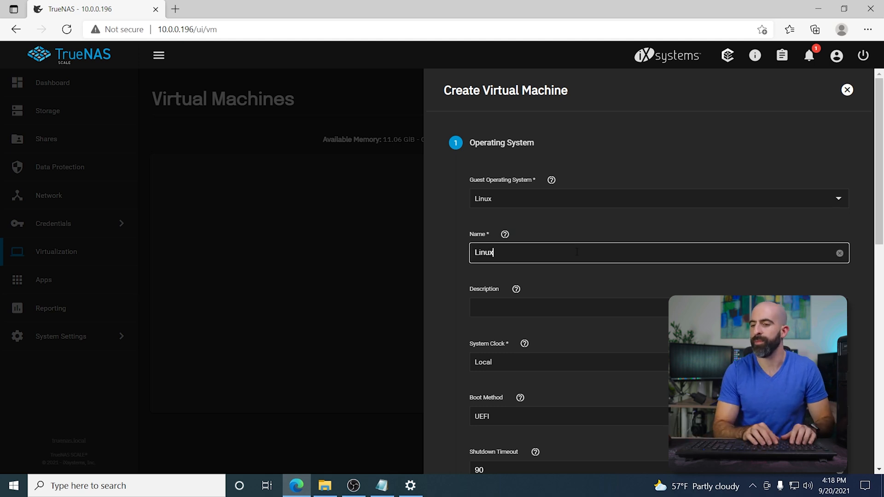